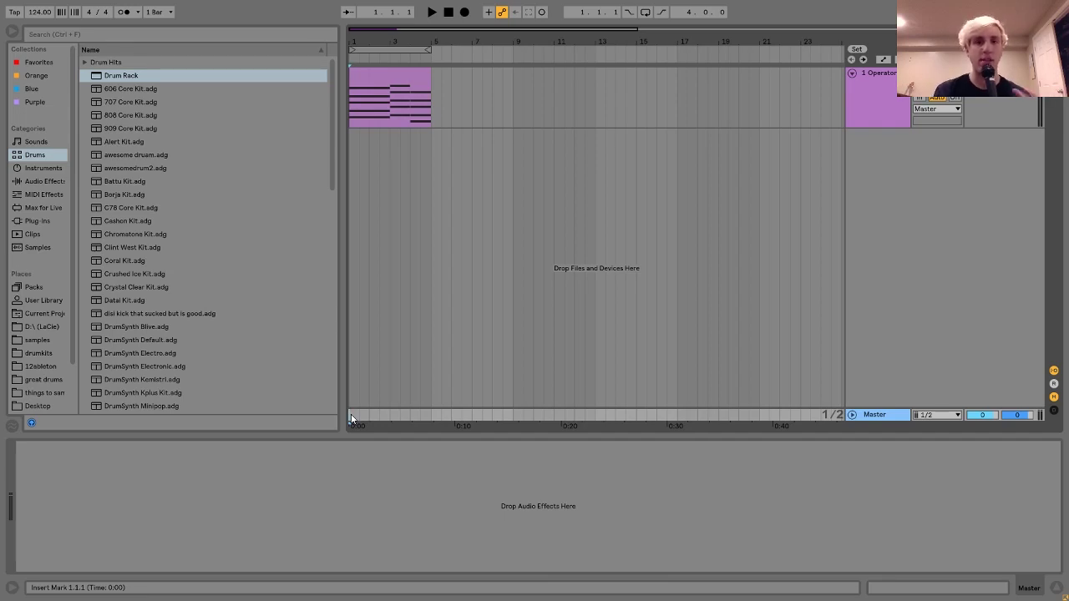
Step: Play the chord loop, briefly selecting the chord clip to see its effects
key("space")
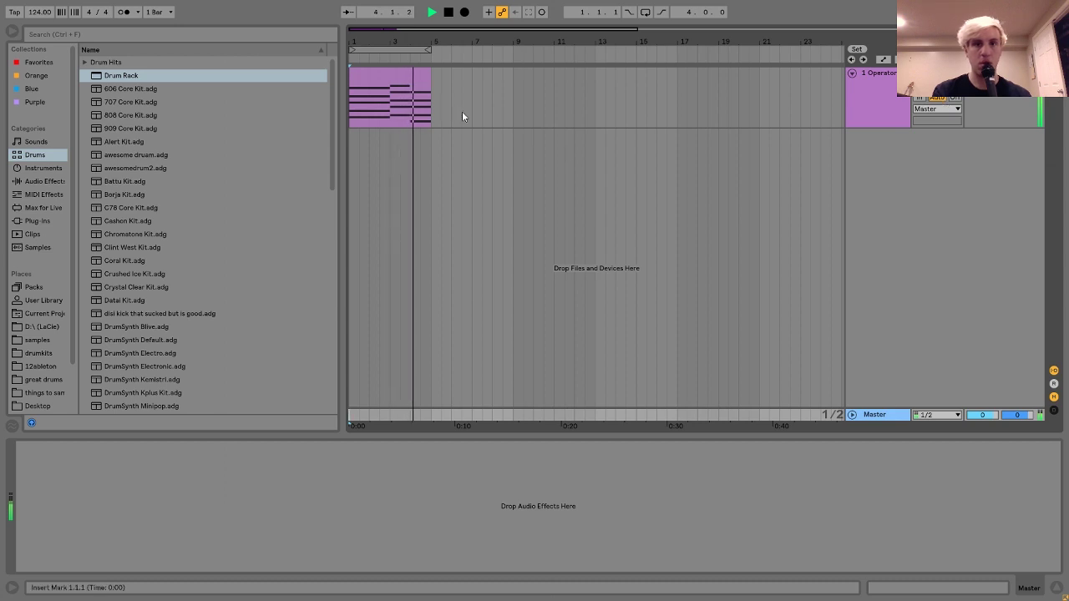
left_click(406, 82)
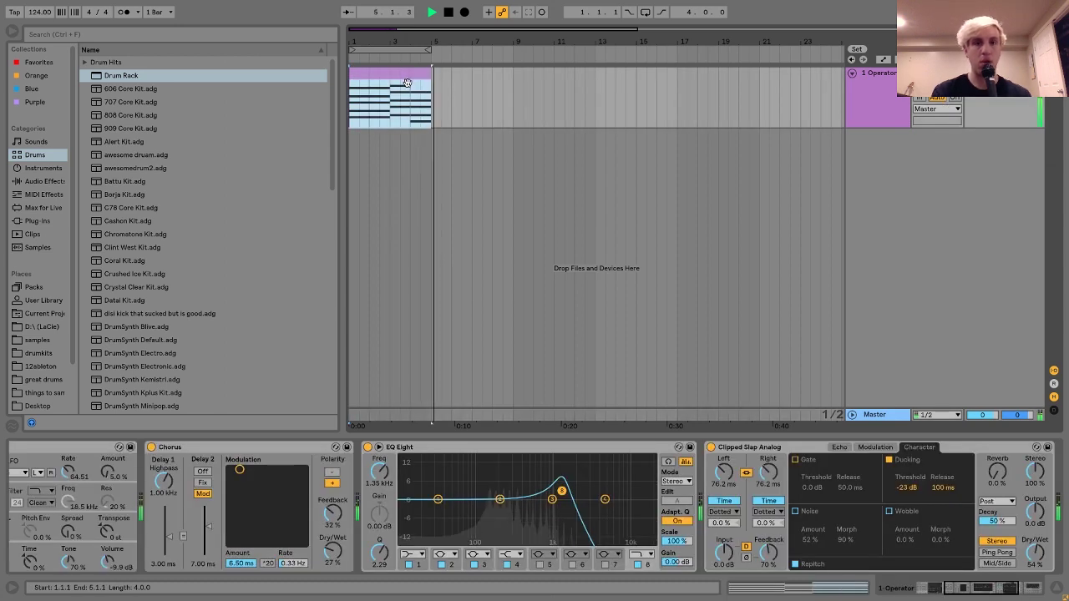
key("space")
left_click(352, 416)
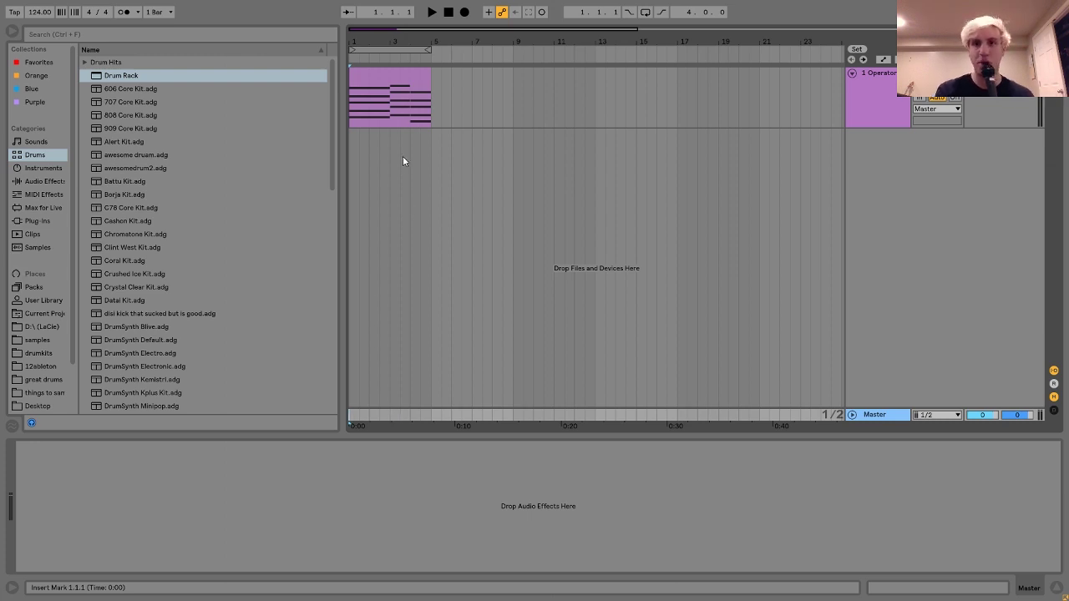
Step: Open the clip's notes and check chord pitches such as G#2, D#3, A#2 and F3
double_click(401, 86)
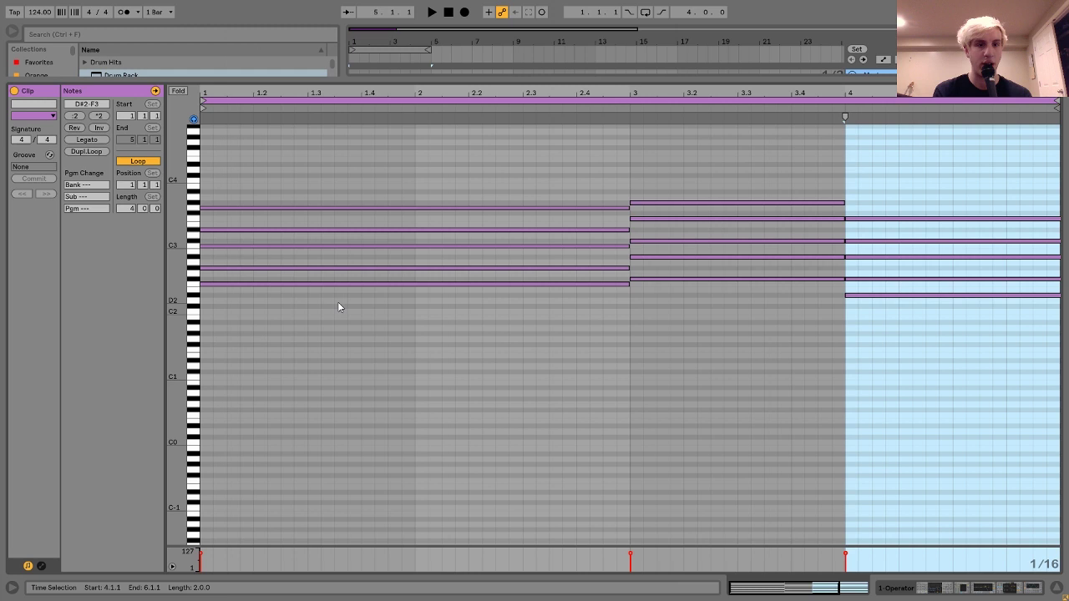
left_click_drag(337, 298, 342, 207)
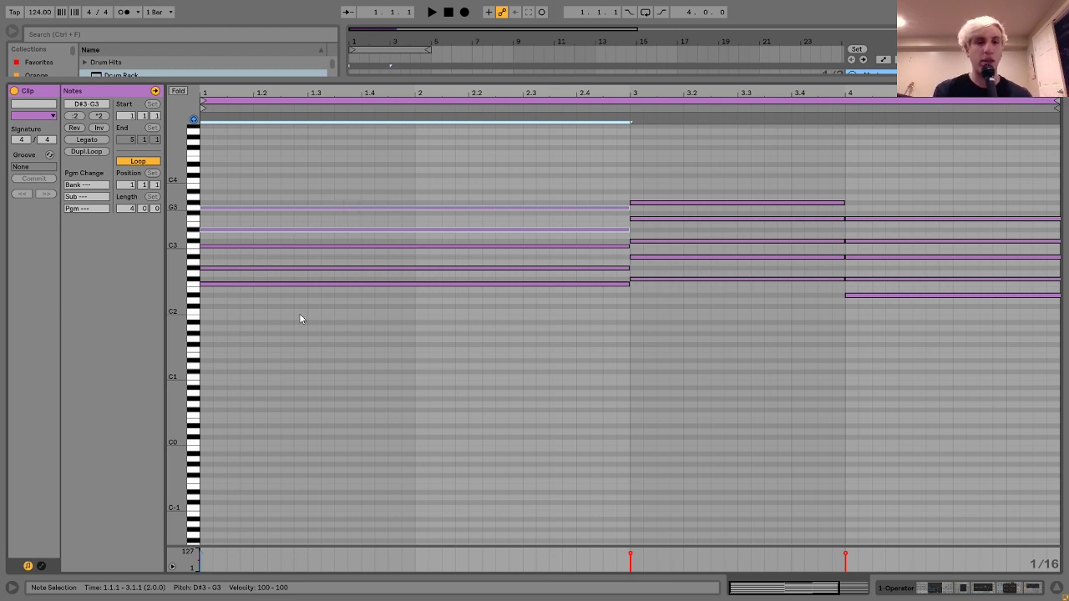
left_click(268, 269)
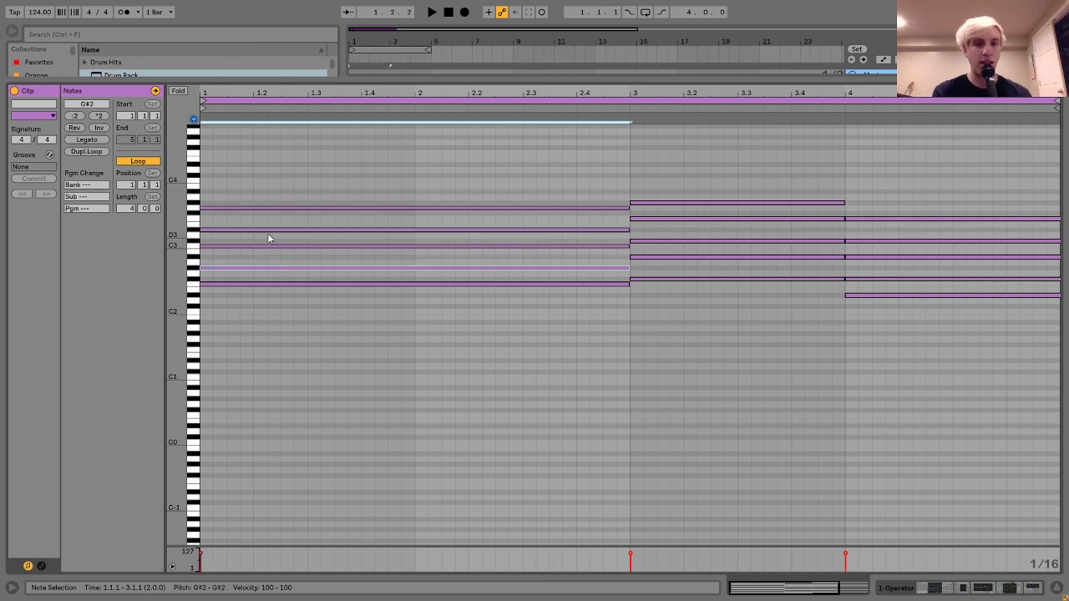
left_click(269, 230)
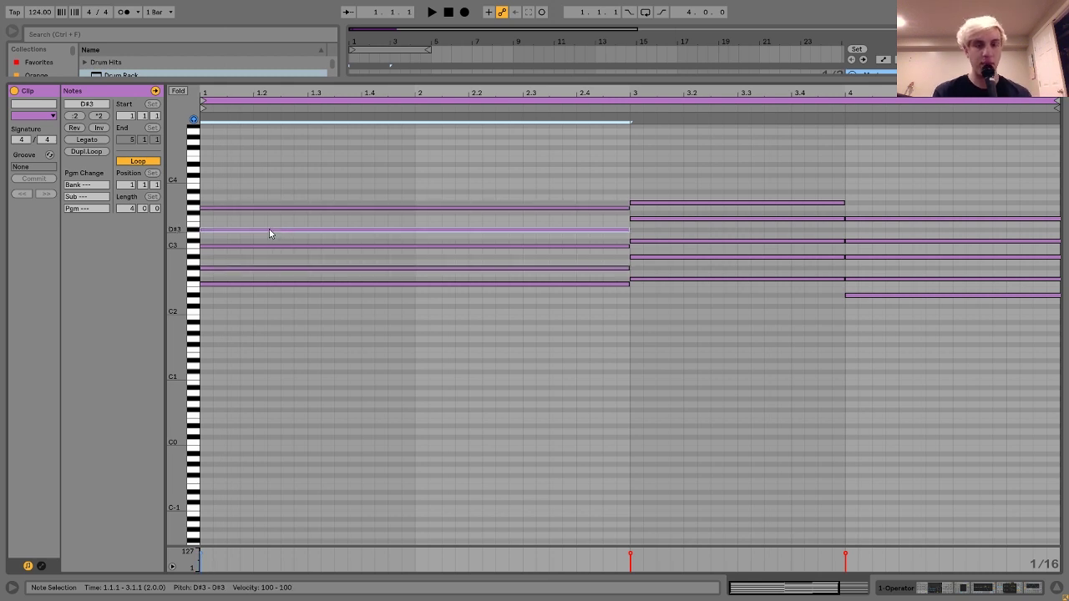
left_click(671, 257)
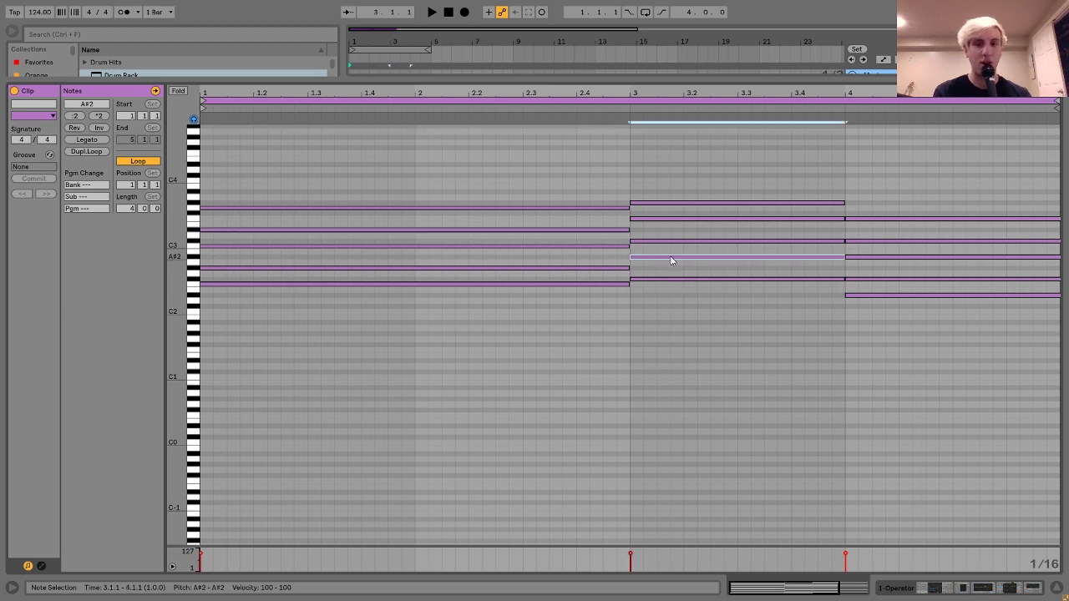
left_click(665, 224)
left_click(665, 219)
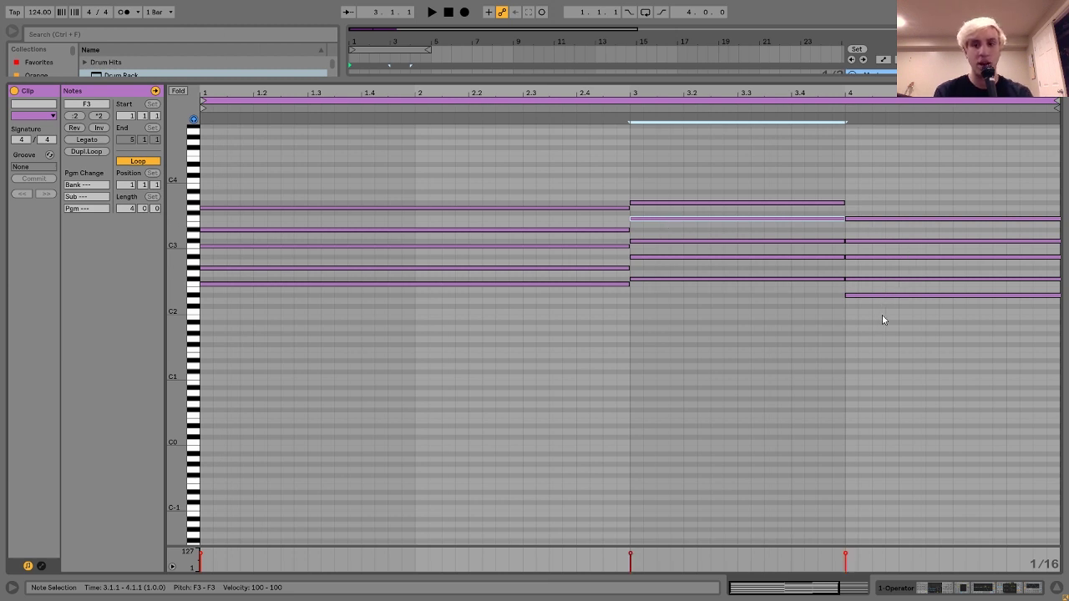
left_click_drag(883, 317, 908, 138)
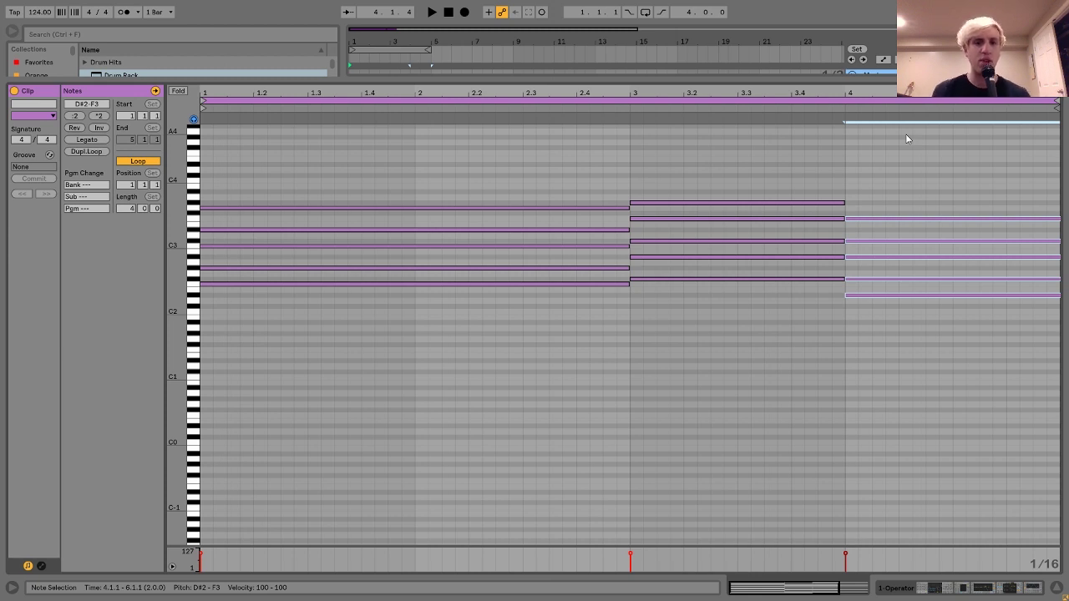
Step: Delete the chords' top notes, audition without them, then restore them
left_click_drag(603, 237, 863, 253)
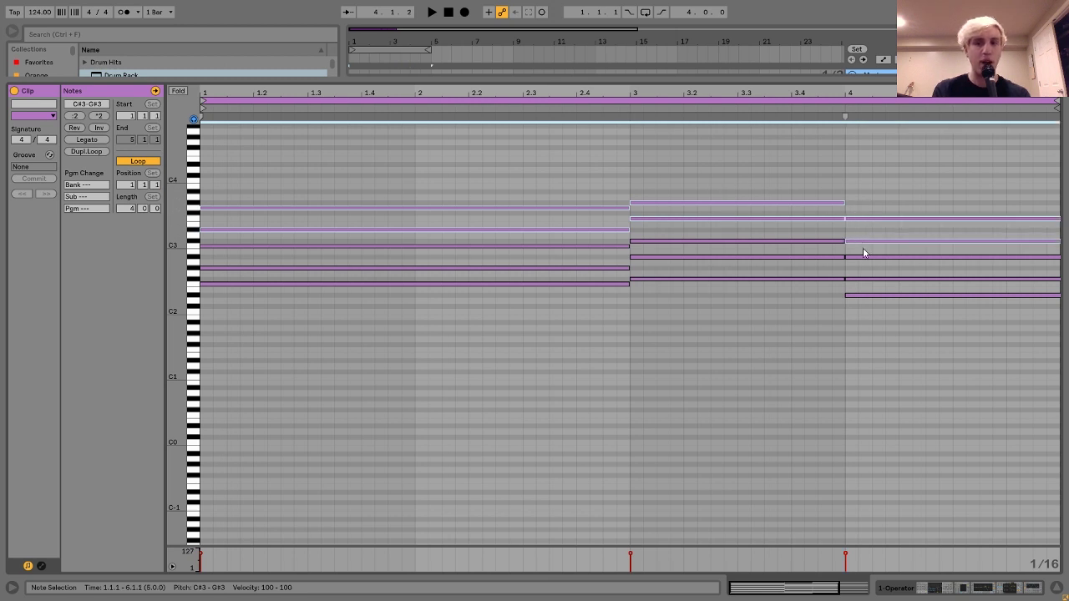
key("Delete")
key("space")
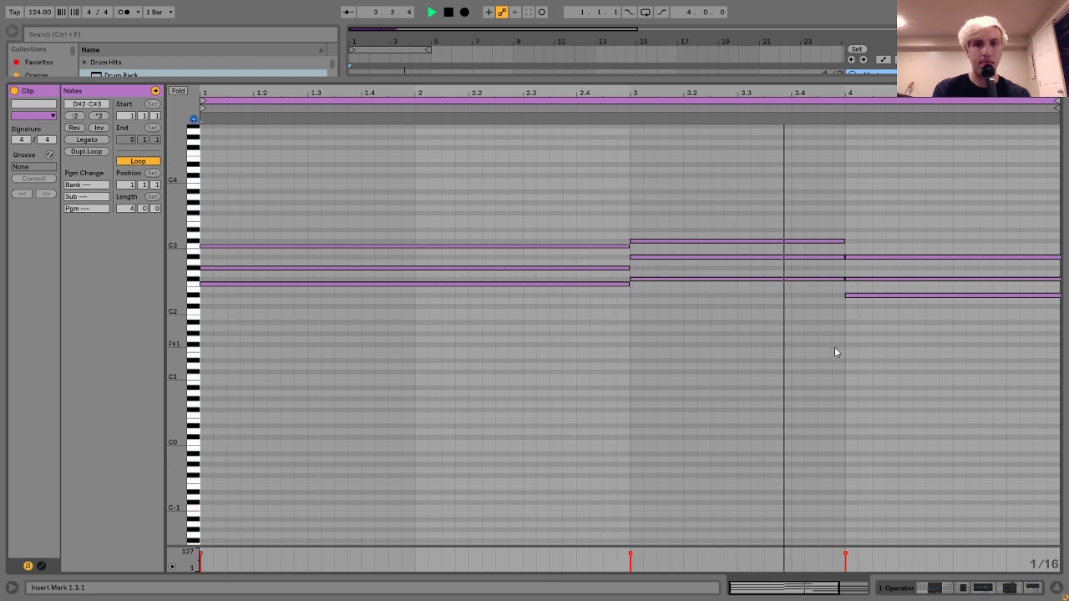
key("space")
key("ctrl+v")
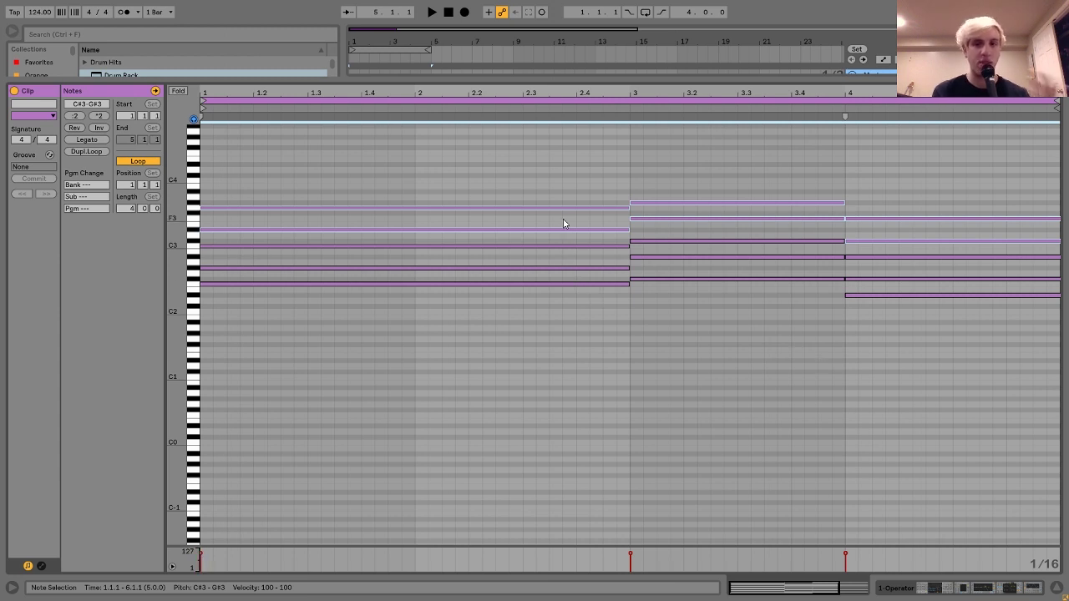
key("space")
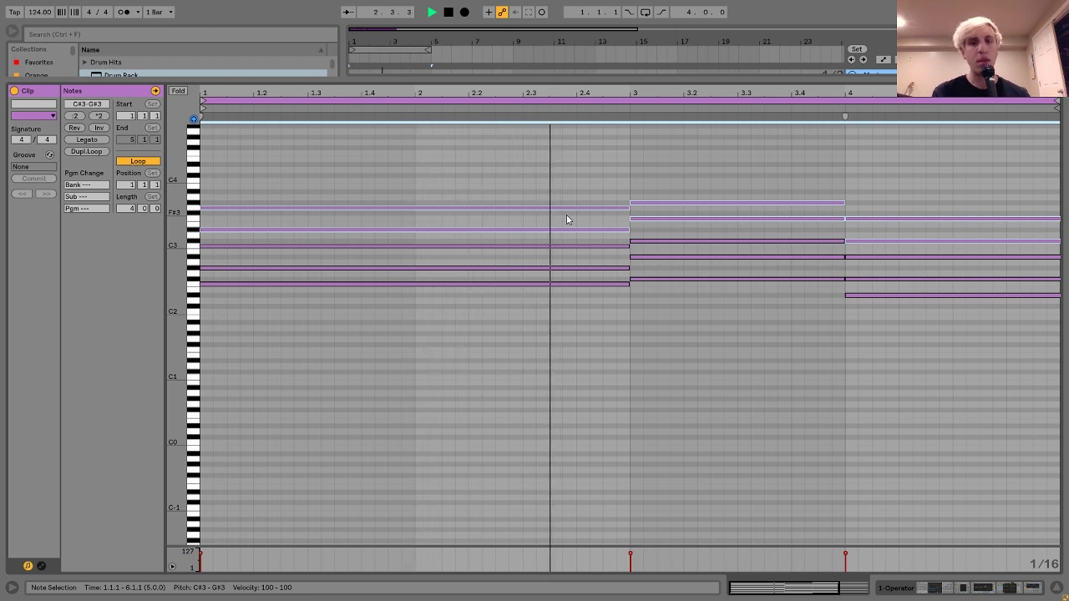
Step: Replay from the clip start, select the bar 3 chord notes, and return to the effects chain
left_click(819, 368)
key("space")
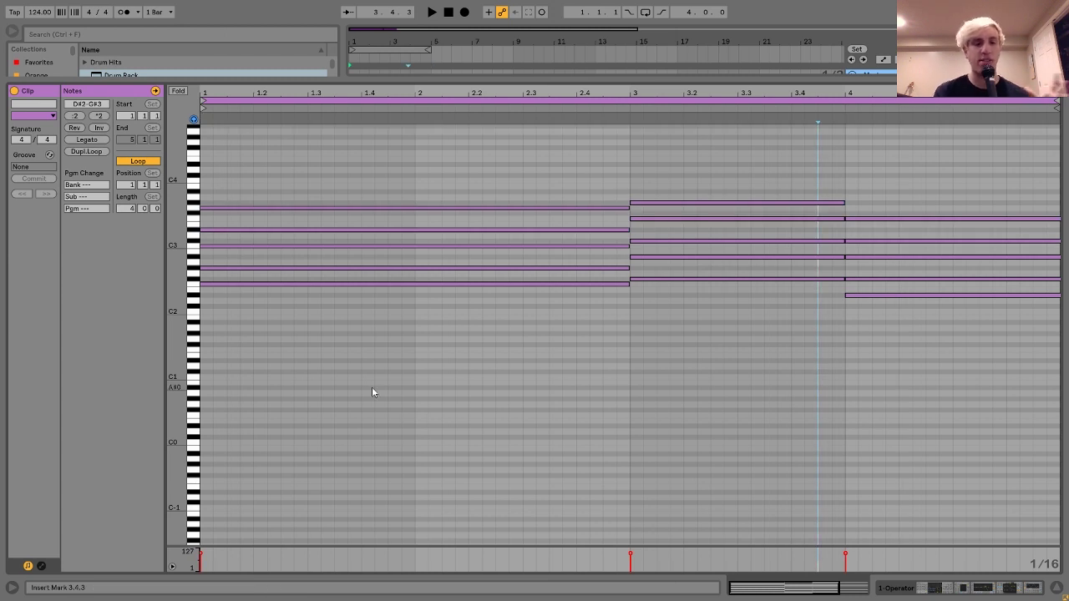
left_click(201, 306)
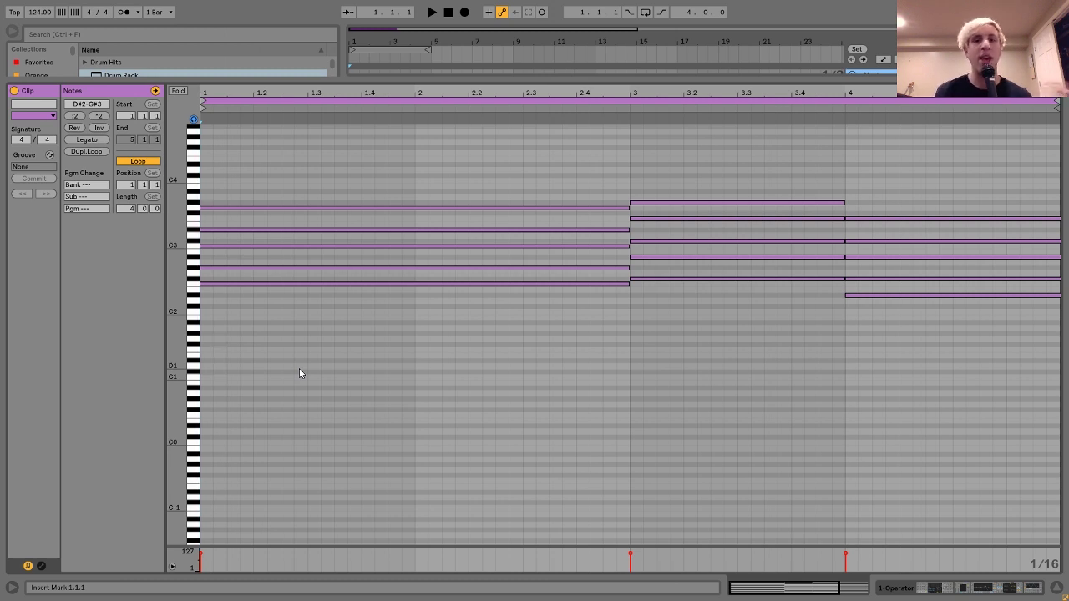
key("space")
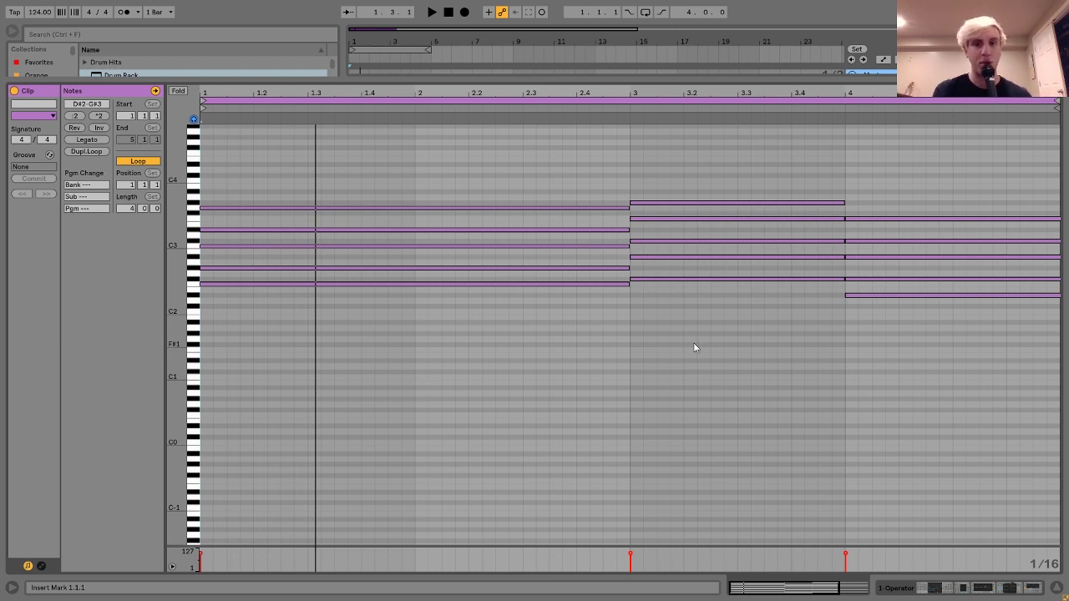
left_click_drag(694, 343, 694, 221)
left_click_drag(708, 313, 712, 111)
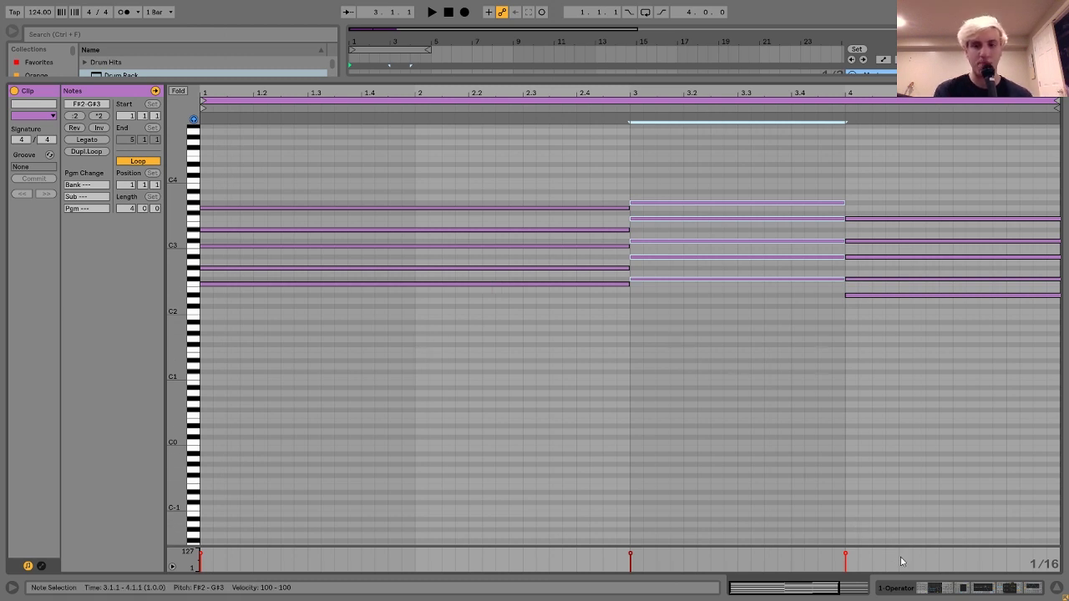
left_click(920, 588)
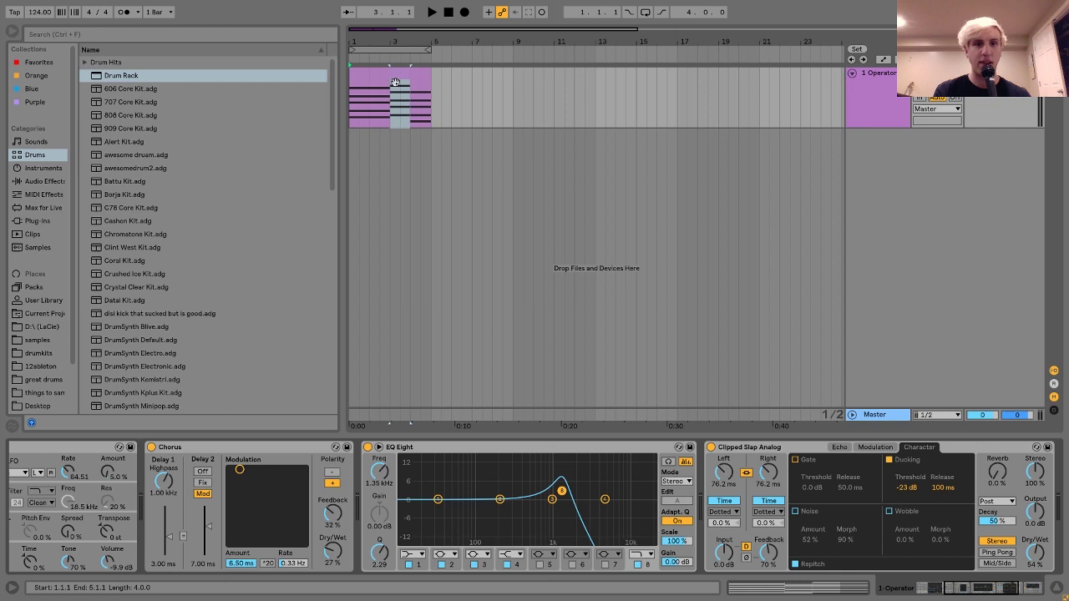
Step: Select the chord clip and scroll the device chain to reveal the Operator synth
left_click(386, 73)
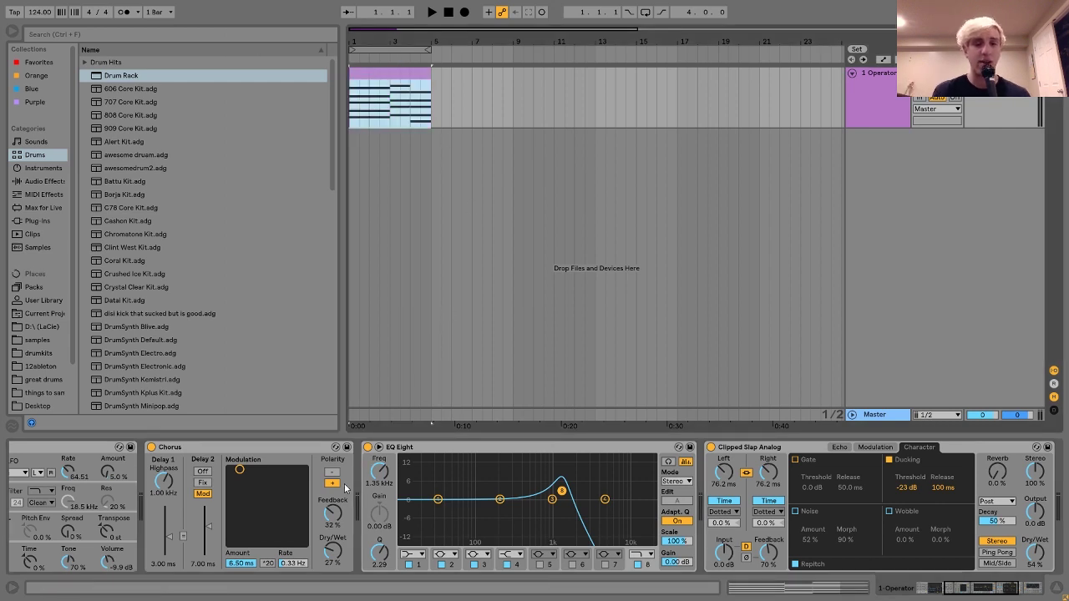
scroll(377, 499, "up", 5)
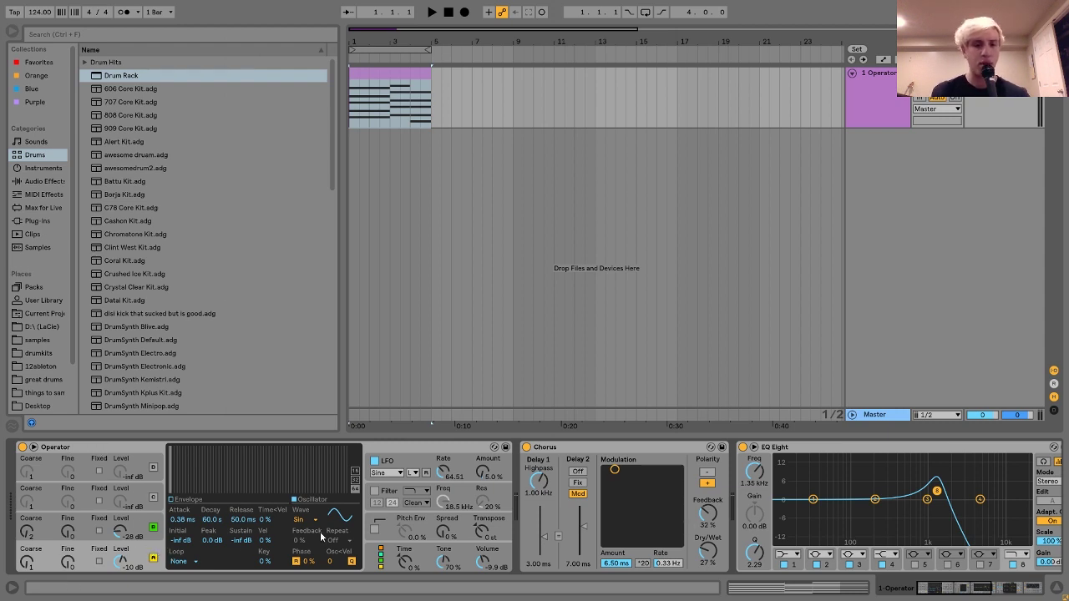
Step: Compare oscillator A and B envelopes in Operator, then display the LFO's envelope
left_click(147, 523)
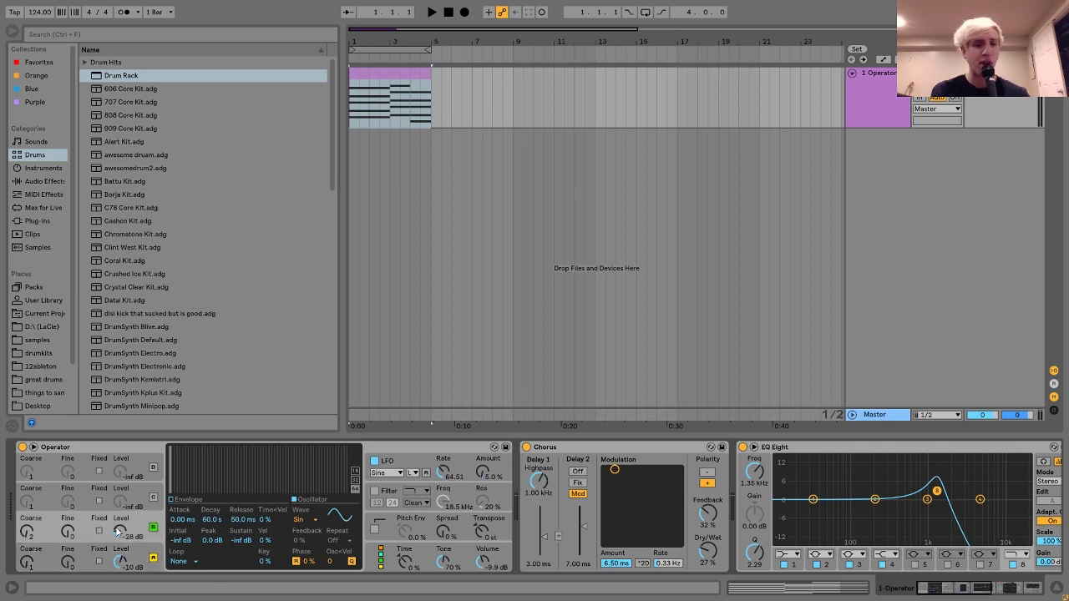
left_click(155, 553)
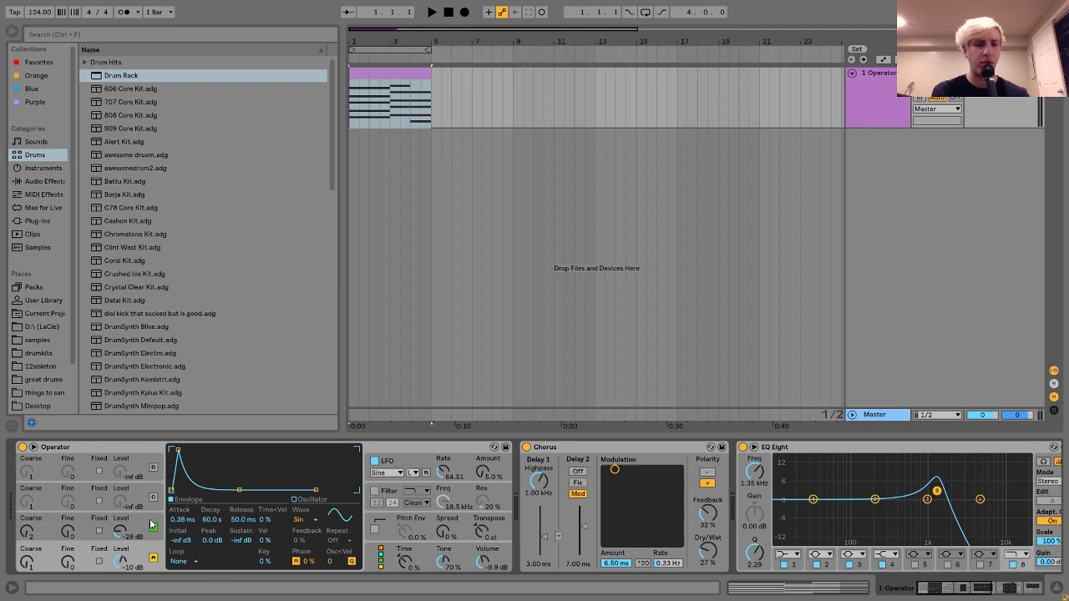
left_click(161, 525)
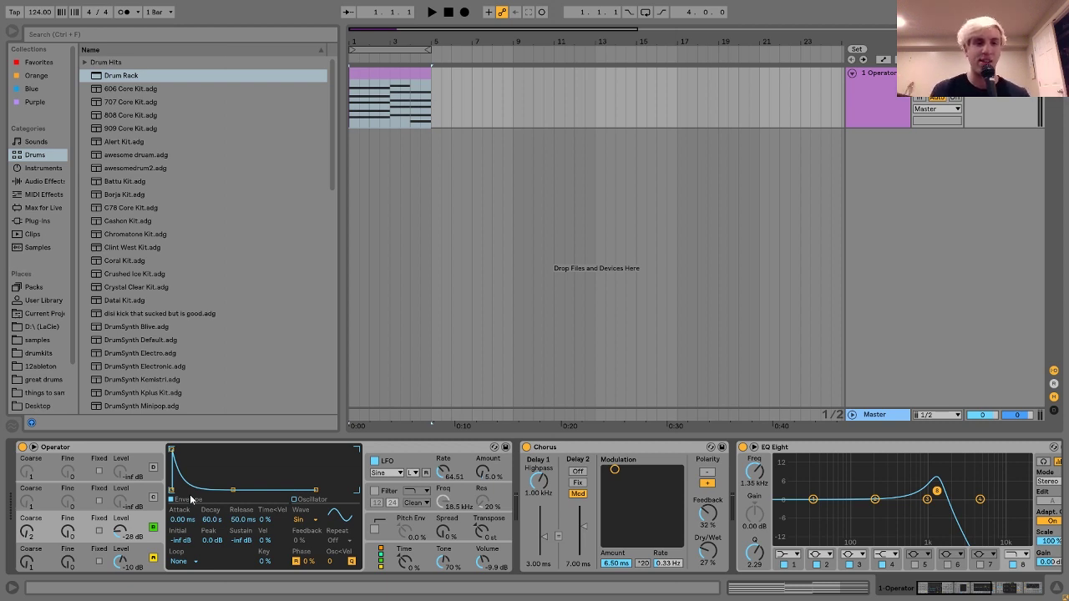
left_click(152, 553)
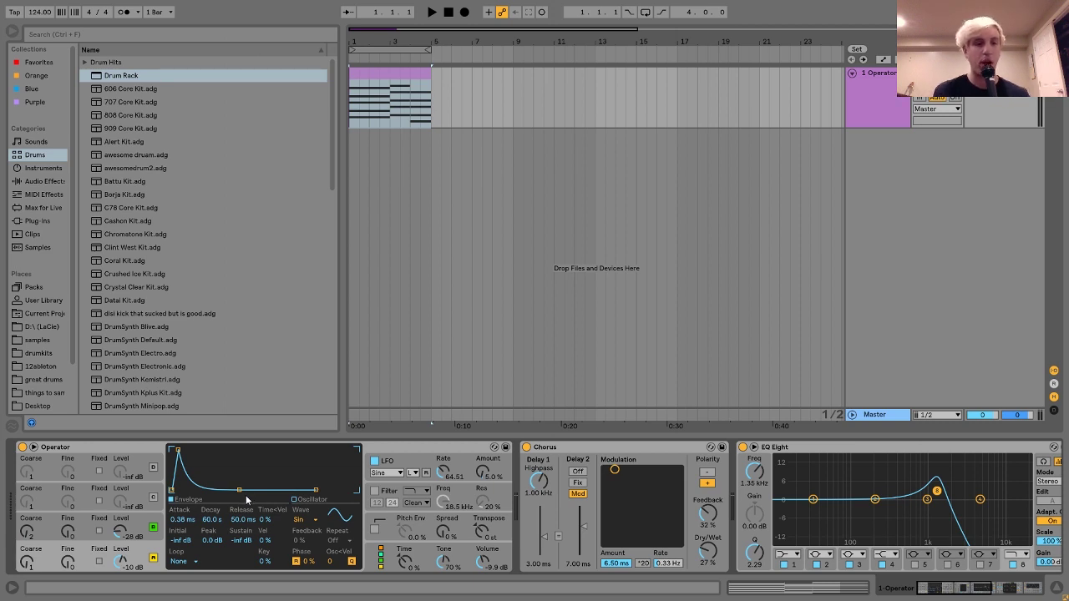
left_click(152, 525)
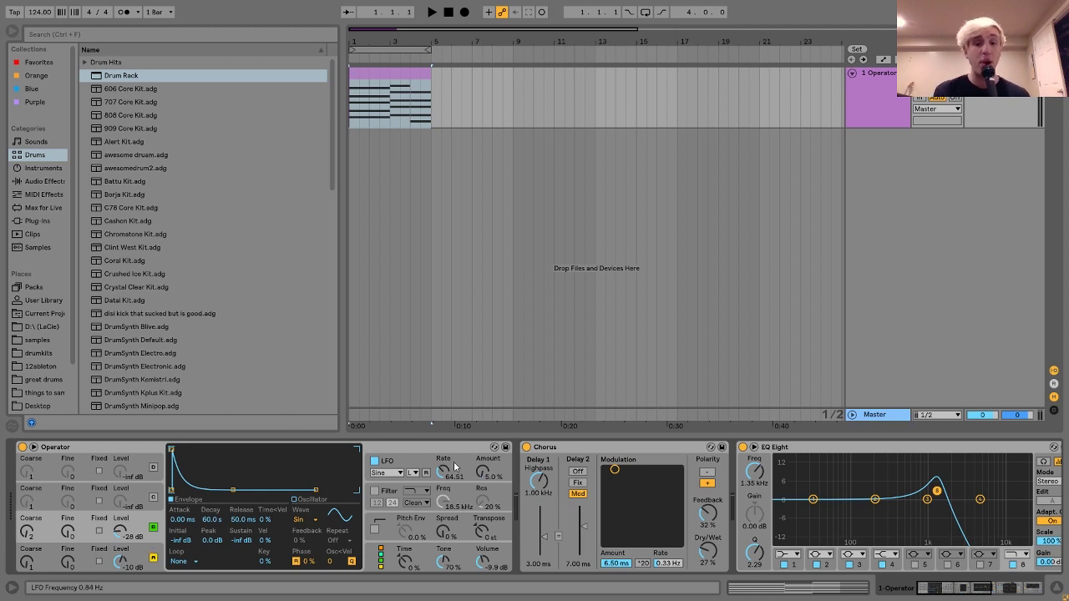
left_click(423, 466)
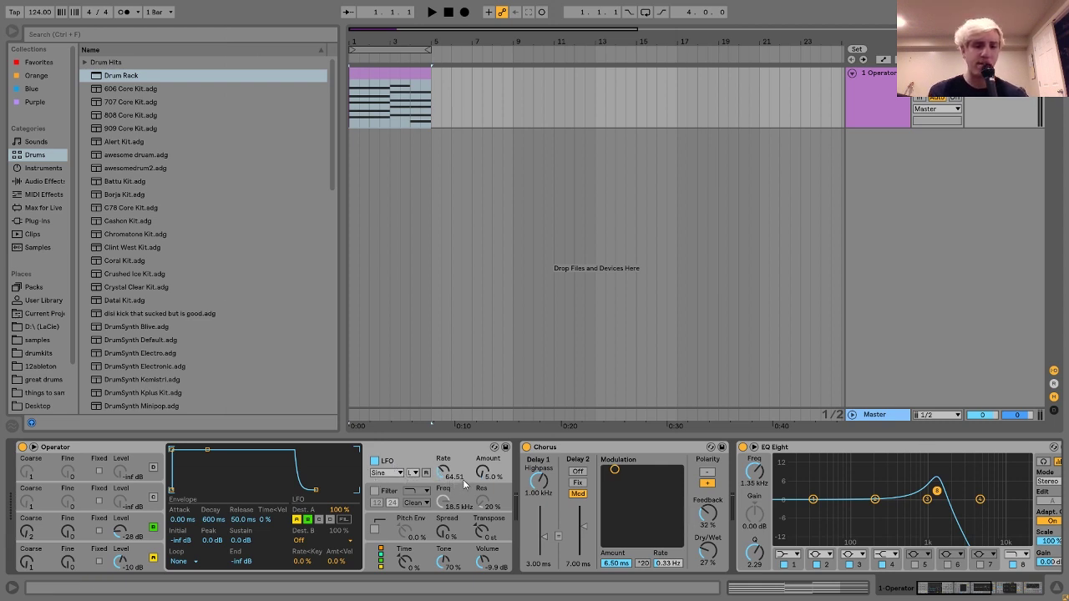
Step: Route the LFO to oscillator A, select LFO Amount, and play the chord clip
left_click(295, 518)
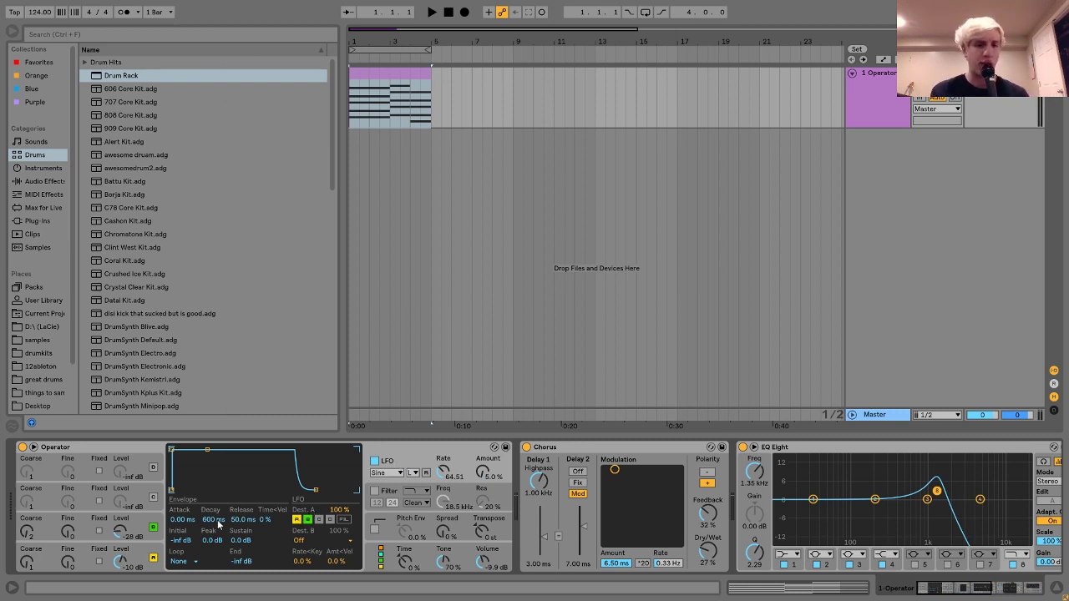
left_click(483, 475)
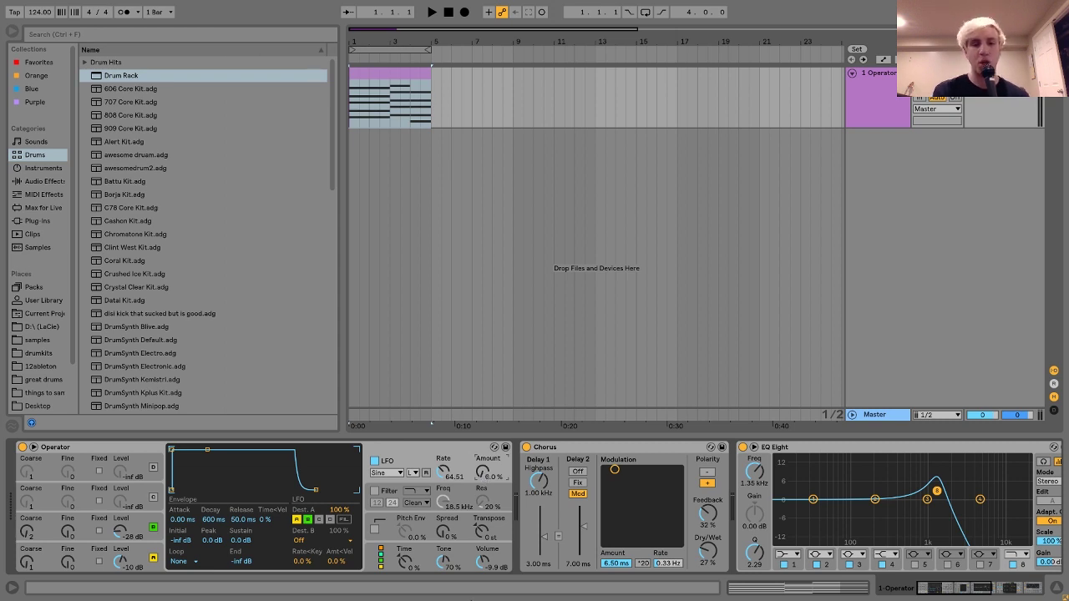
key("space")
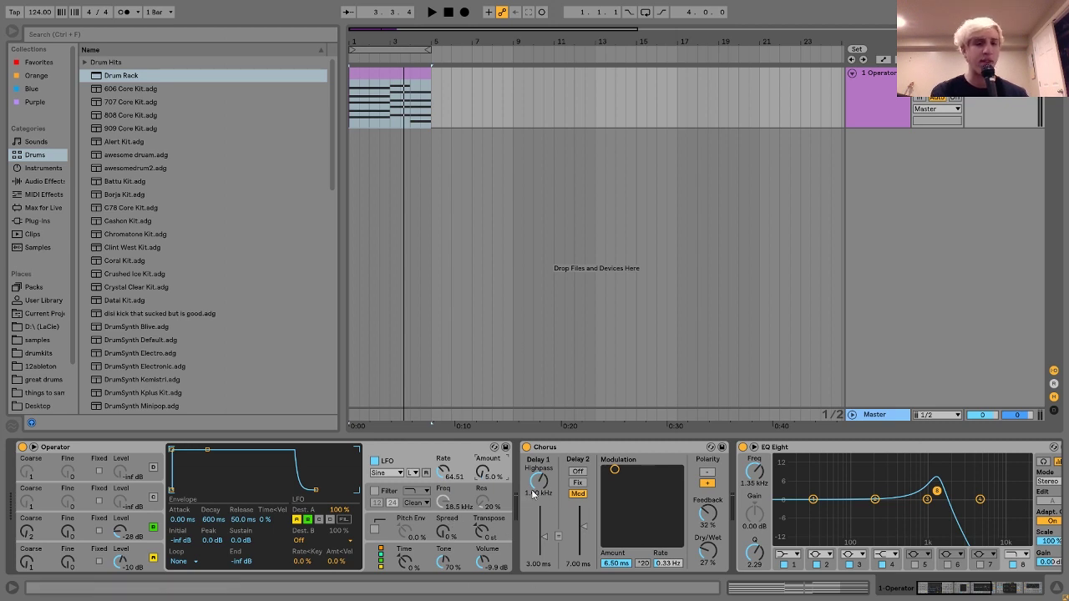
Step: Compare the chords with Chorus off and on, then raise Chorus Dry/Wet from 27% to 39%
scroll(482, 475, "right", 5)
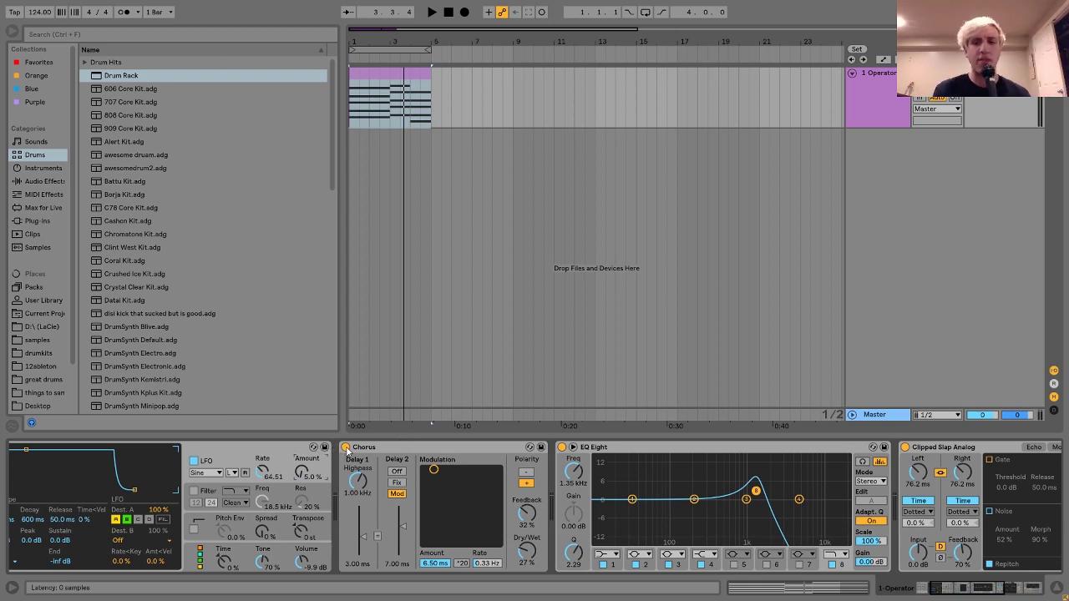
left_click(346, 449)
key("space")
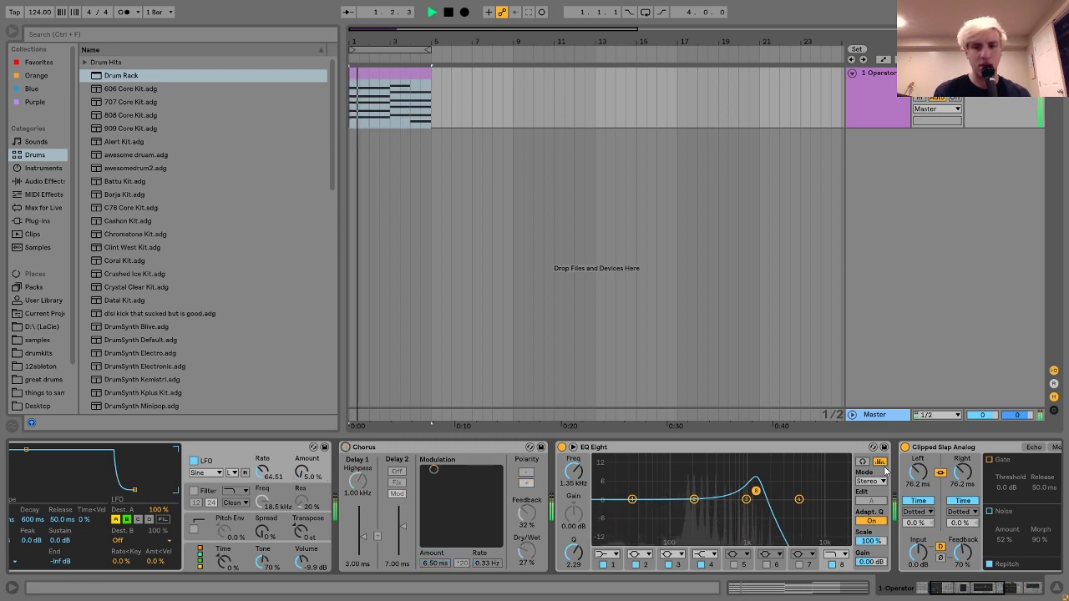
left_click(346, 449)
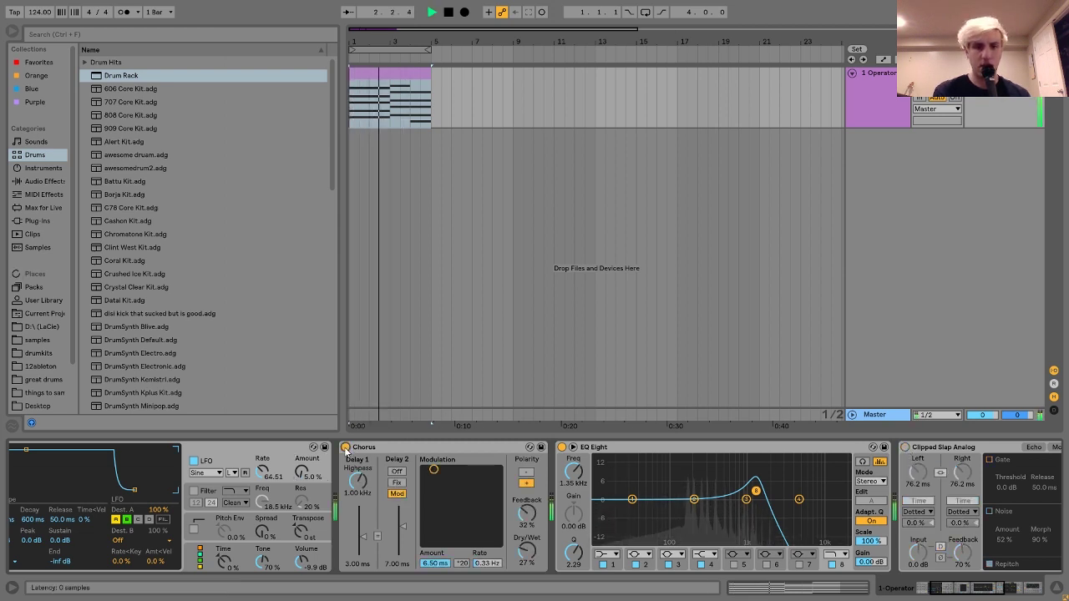
key("space")
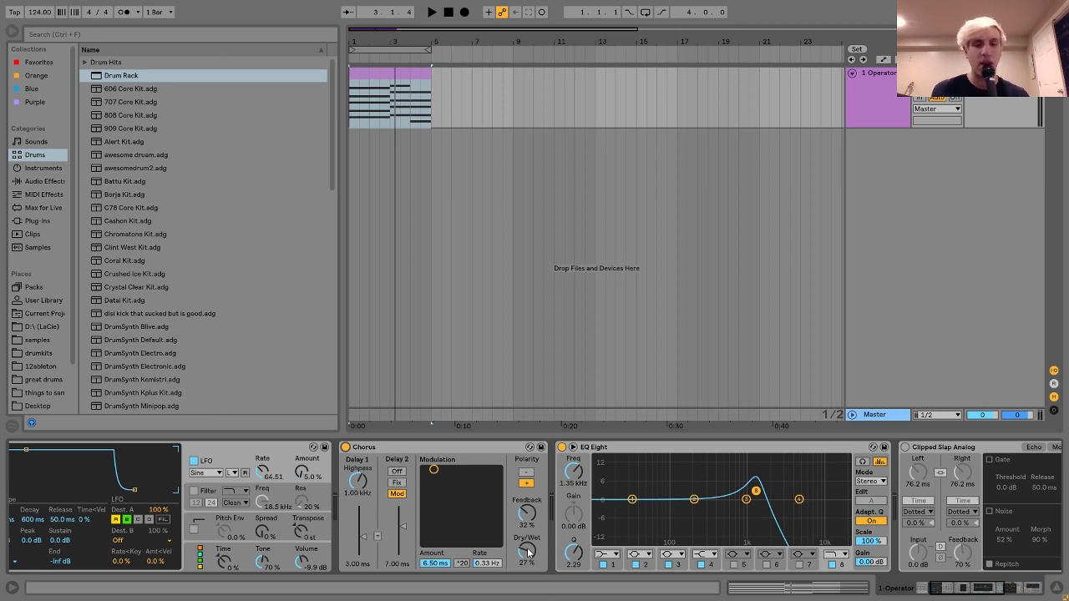
key("space")
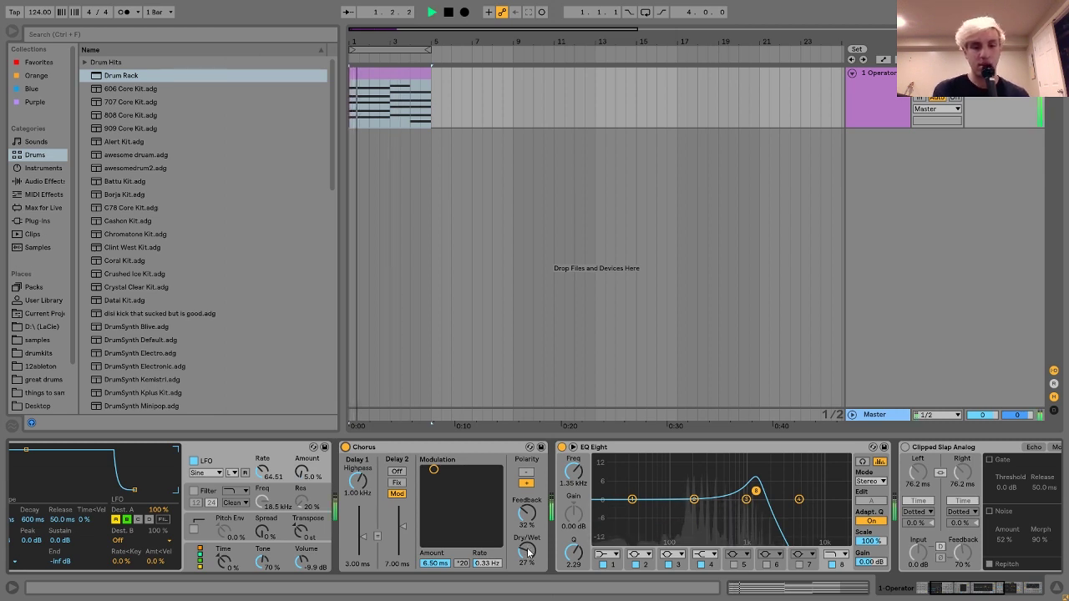
left_click_drag(528, 552, 528, 532)
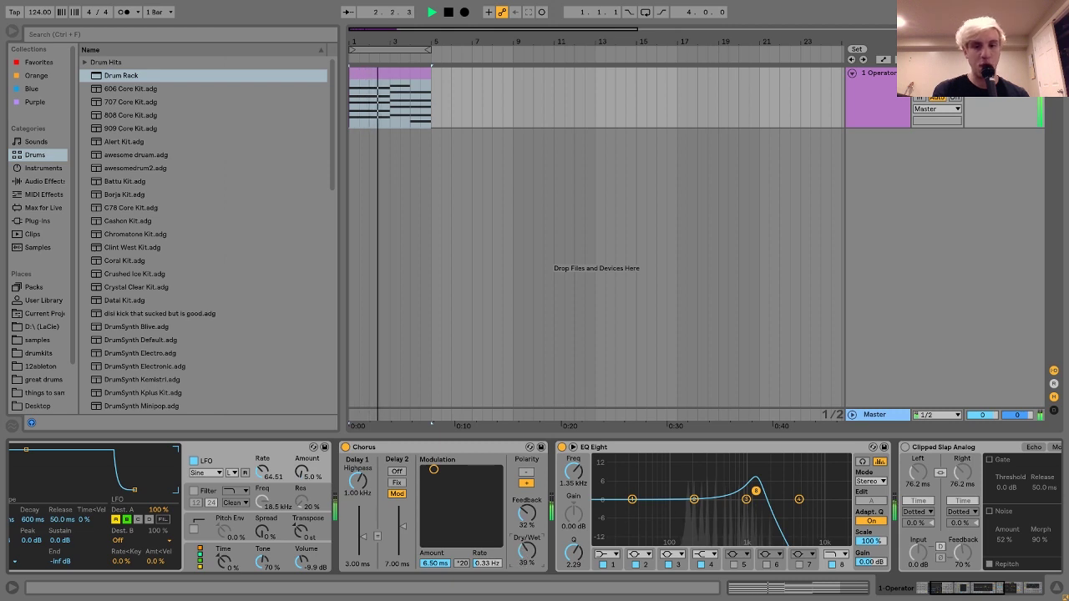
Step: Enable the Clipped Slap Analog delay and play the chords through the chain to A Bit Warmer
scroll(726, 549, "right", 2)
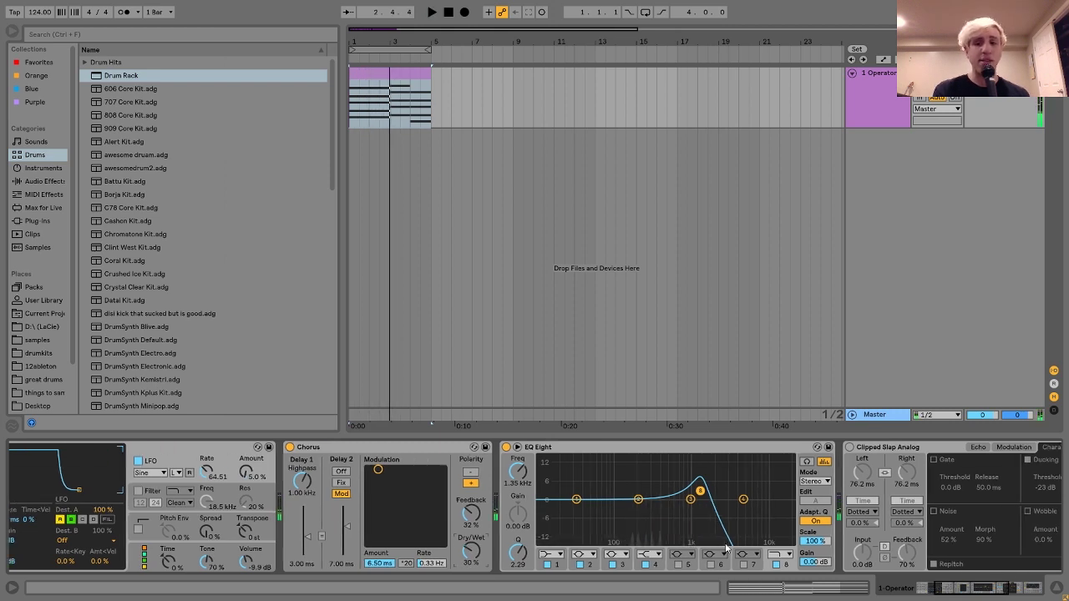
scroll(726, 548, "right", 1)
left_click(821, 447)
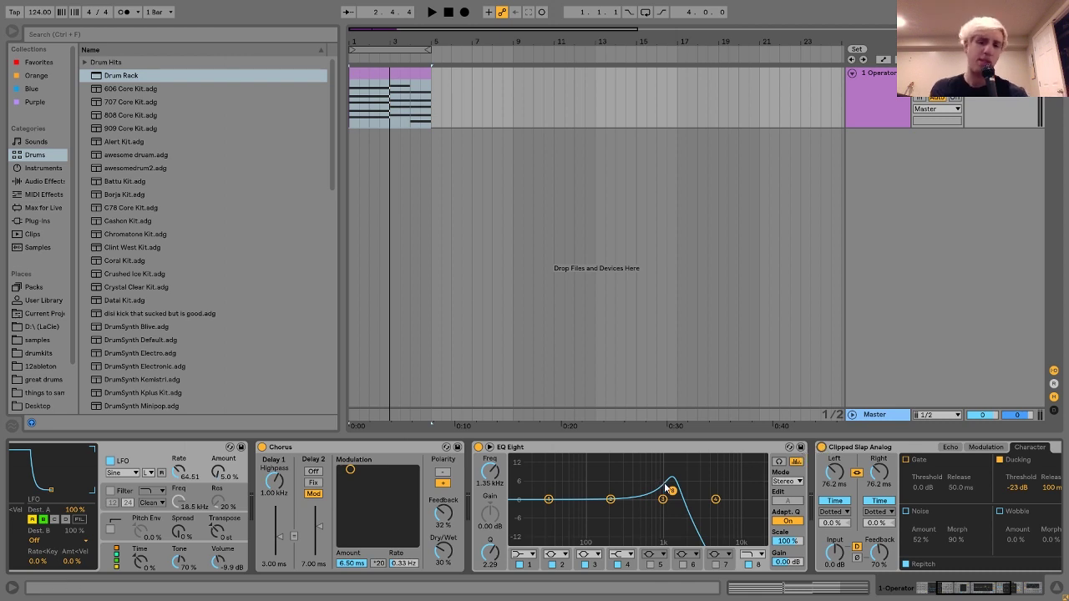
scroll(683, 493, "right", 4)
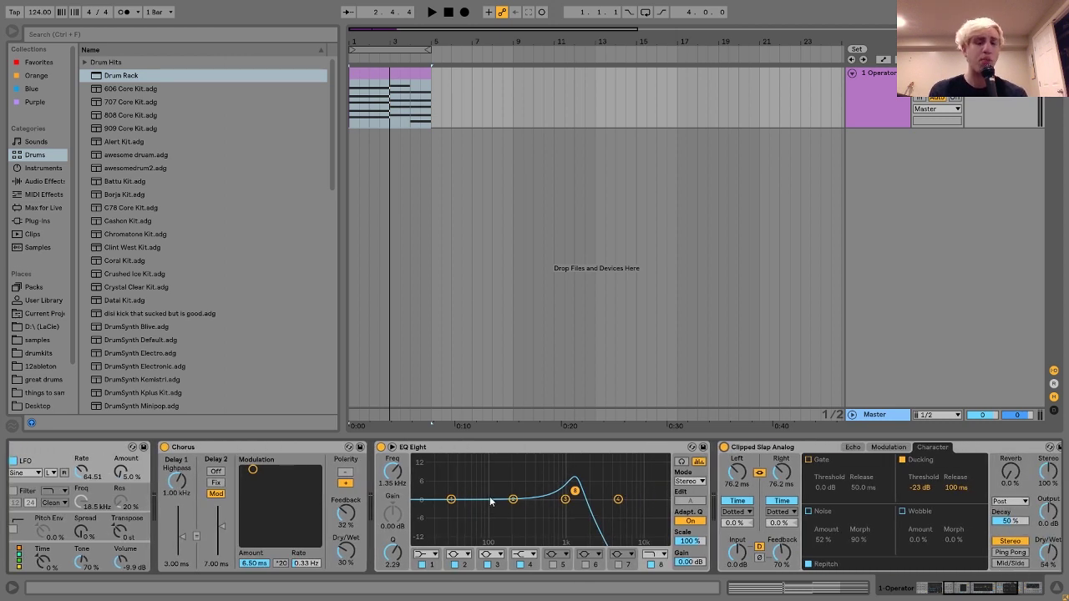
key("space")
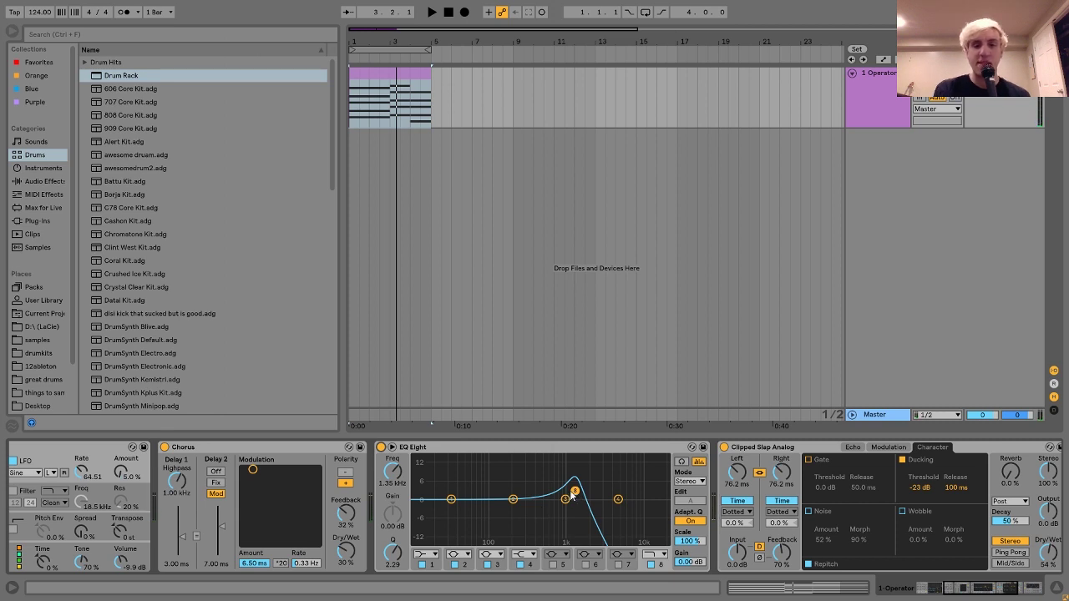
scroll(574, 491, "right", 5)
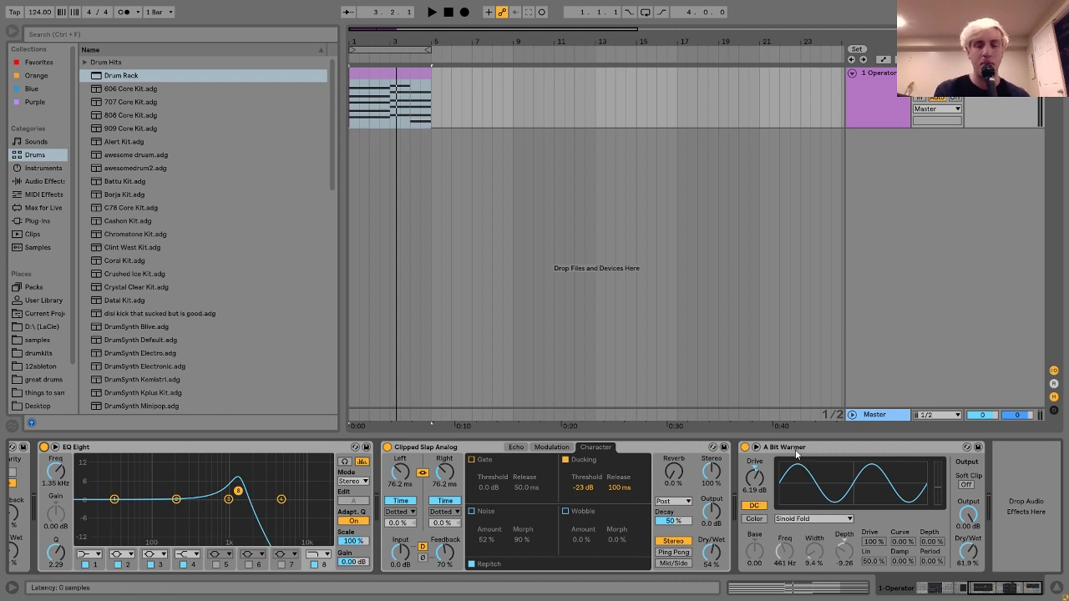
scroll(791, 448, "left", 5)
scroll(791, 448, "left", 2)
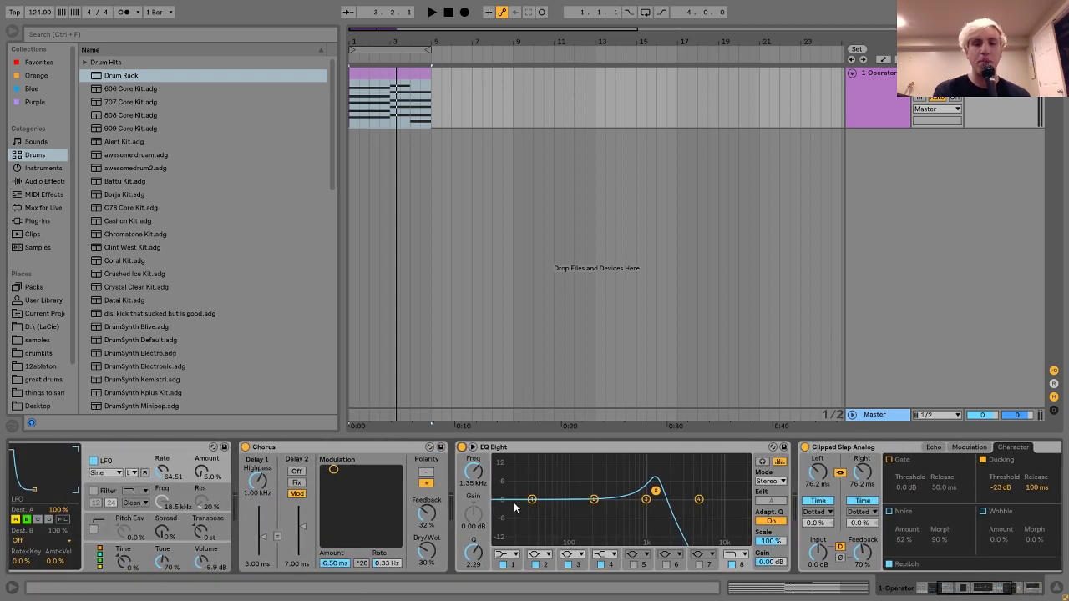
scroll(668, 499, "right", 4)
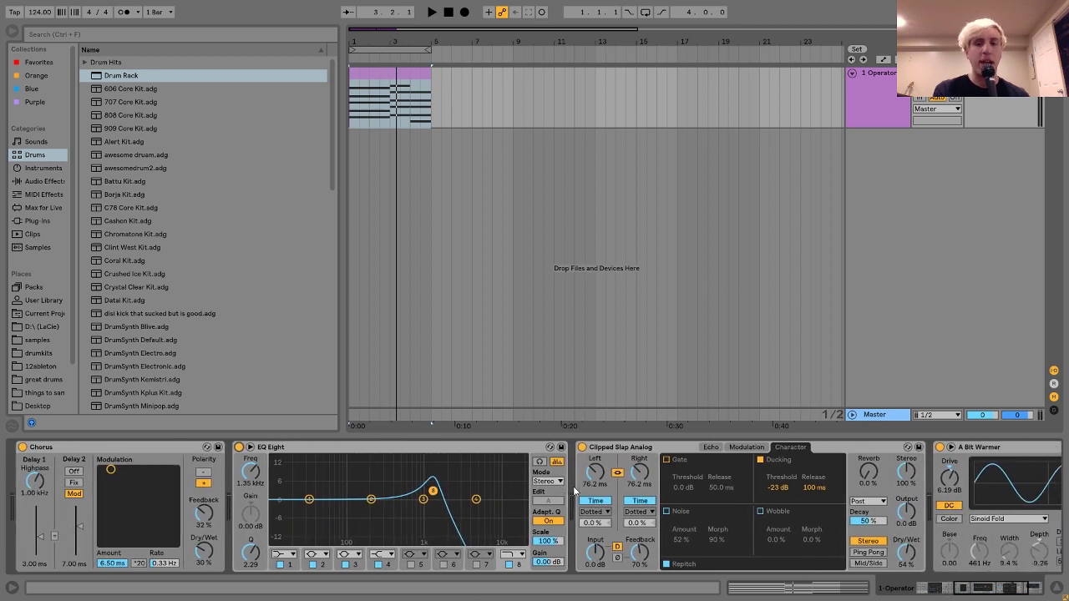
scroll(668, 501, "right", 2)
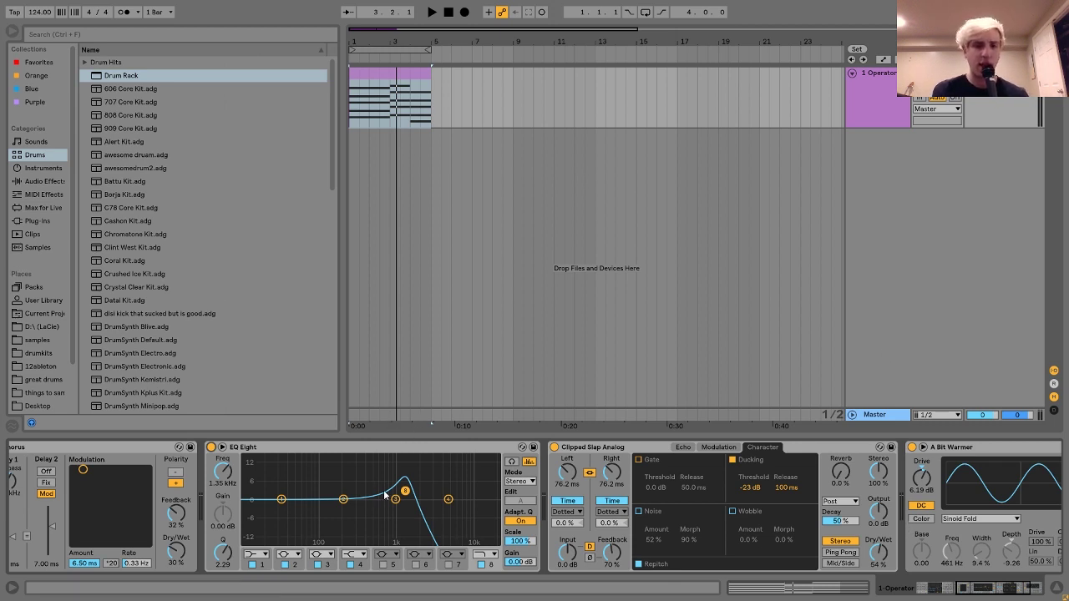
scroll(384, 494, "right", 4)
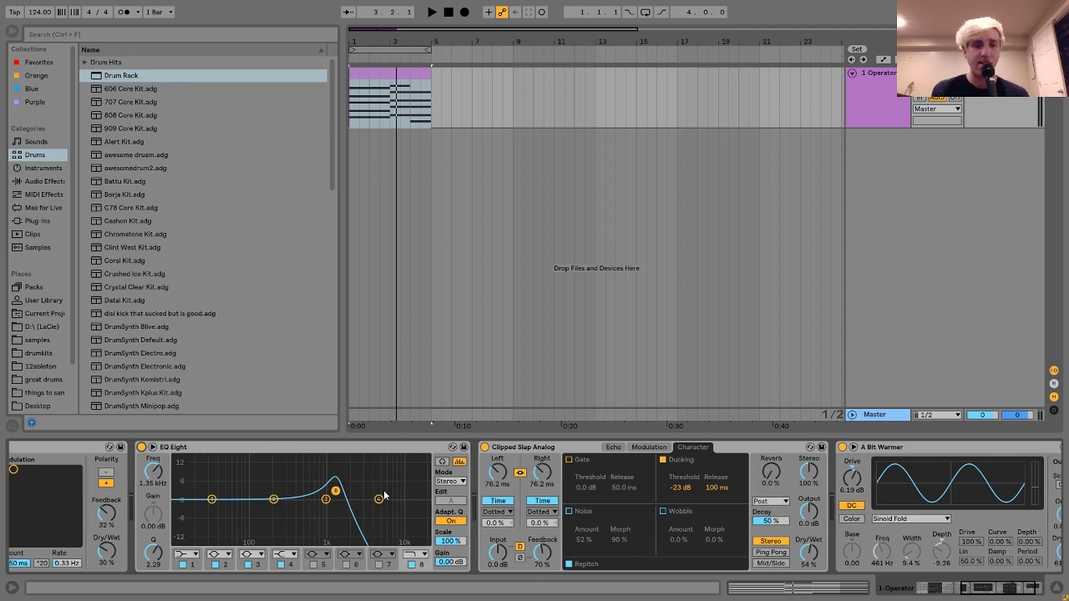
scroll(384, 489, "right", 3)
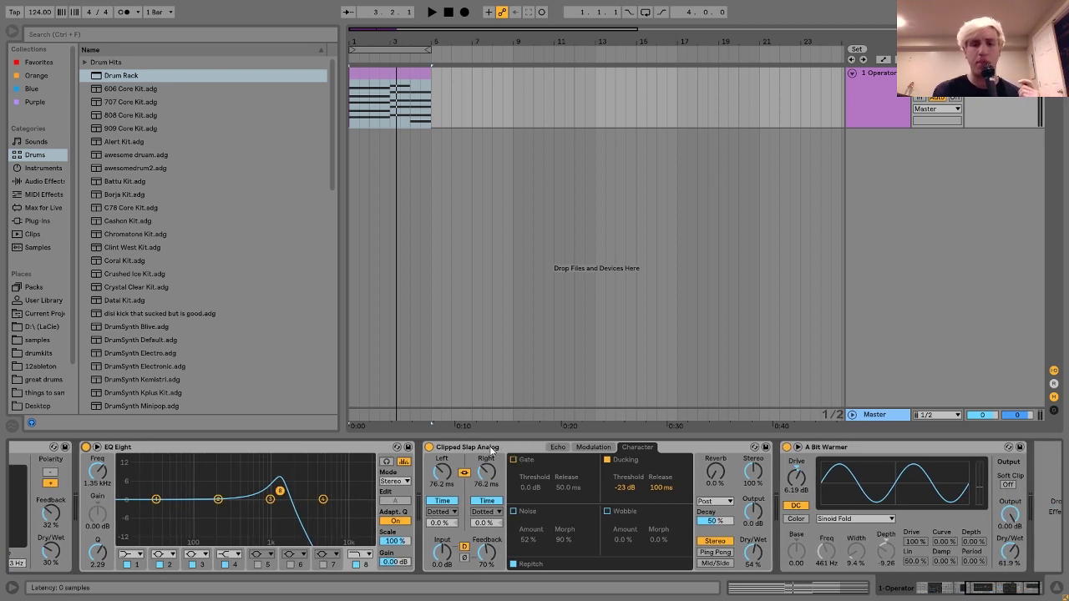
Step: Add a second Clipped Slap Analog from the Vintage Delay presets after the first
left_click(551, 449)
left_click(635, 448)
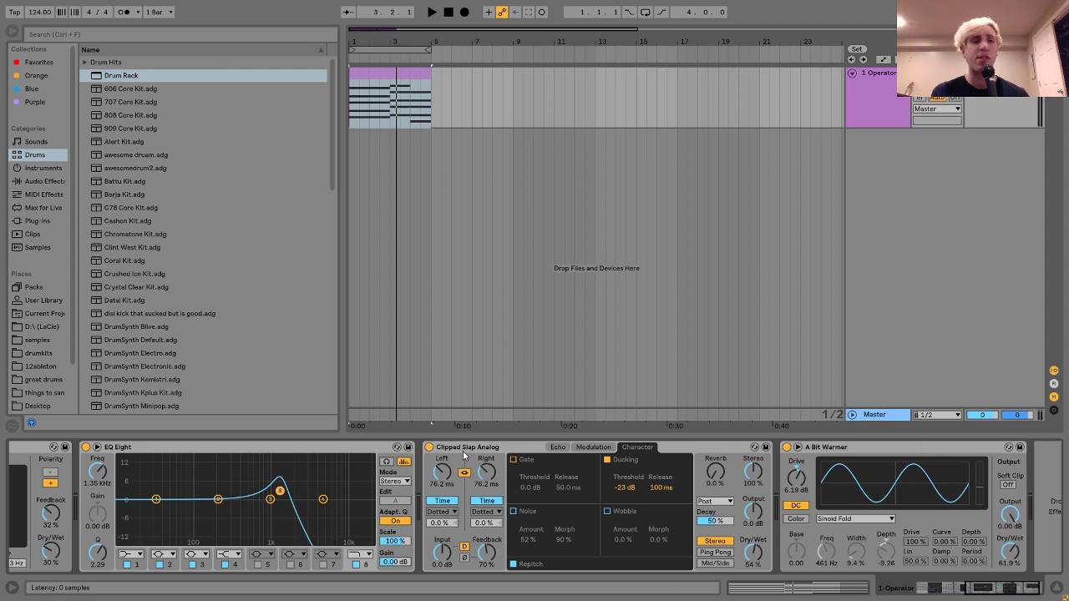
left_click(37, 181)
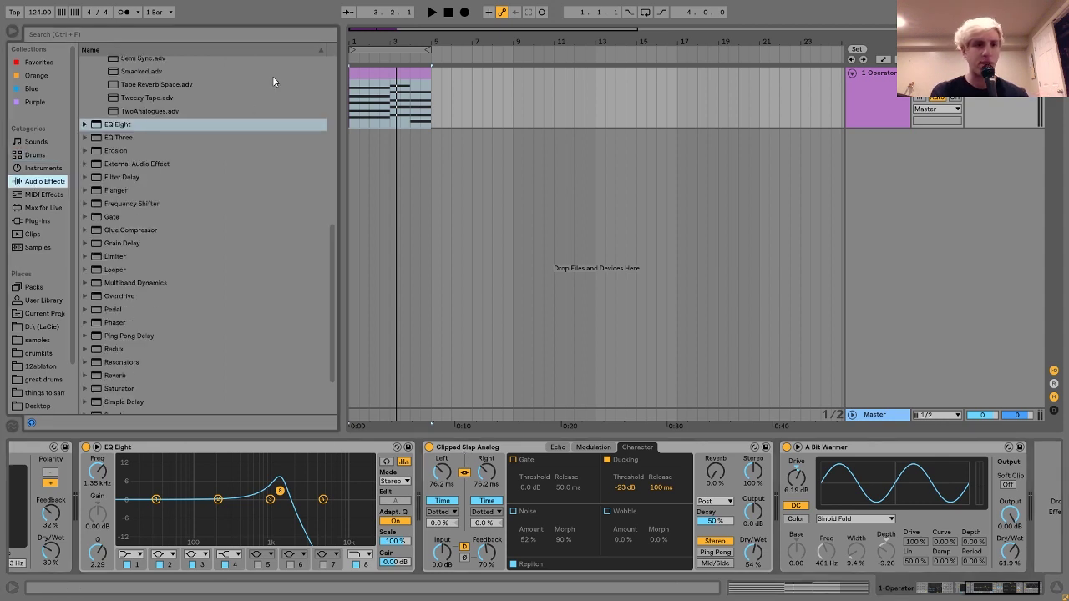
scroll(272, 76, "up", 10)
left_click(116, 260)
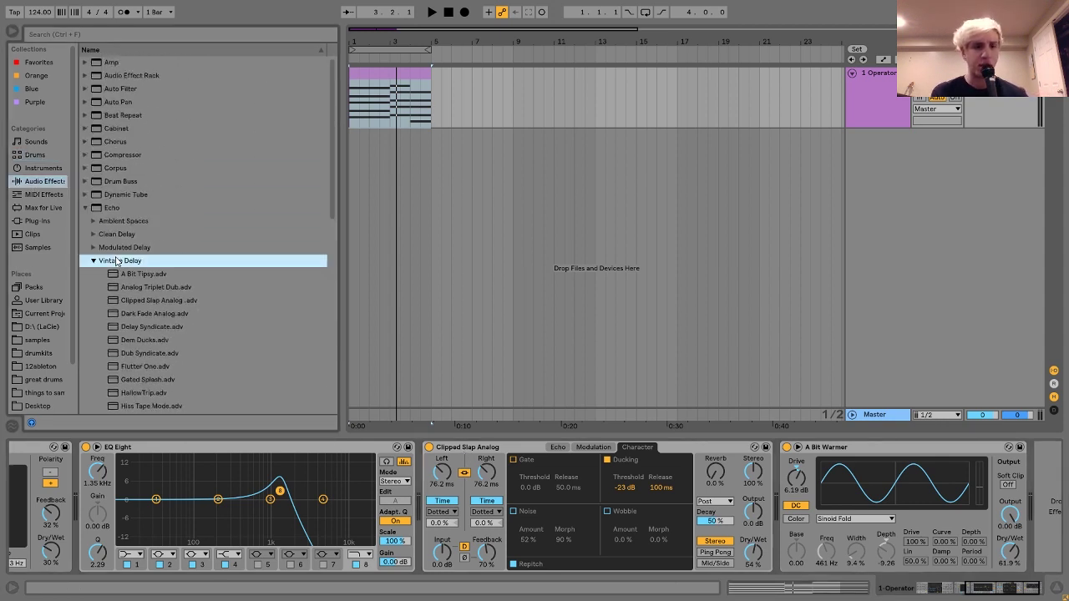
left_click_drag(140, 300, 785, 499)
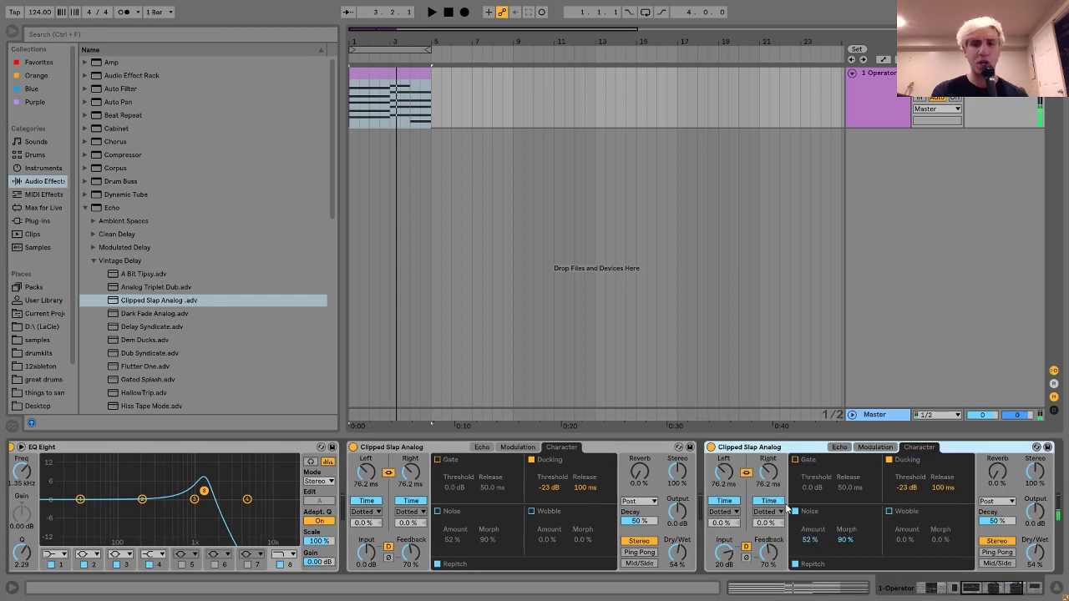
Step: Bypass the first delay, enlarge the chord track, adjust the second delay's noise, then switch noise off
left_click(353, 447)
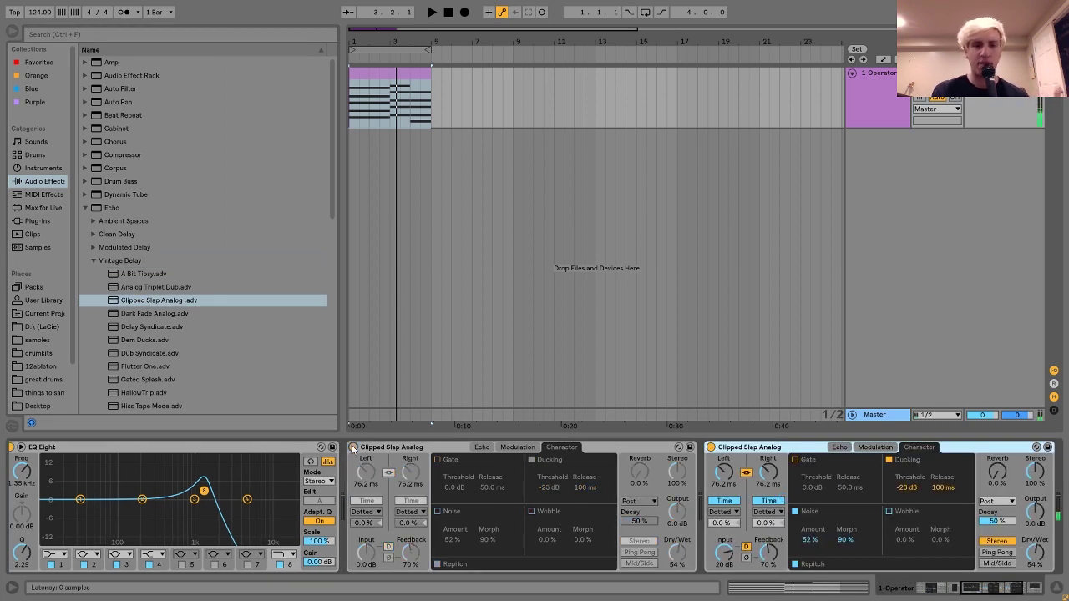
scroll(757, 566, "right", 2)
scroll(757, 566, "right", 2)
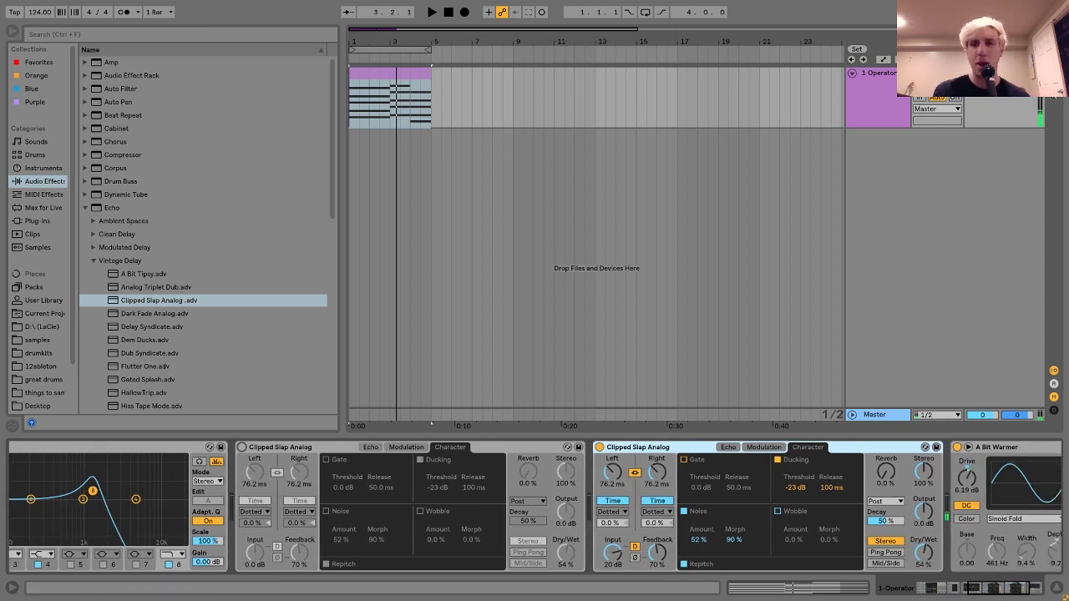
left_click_drag(881, 127, 902, 258)
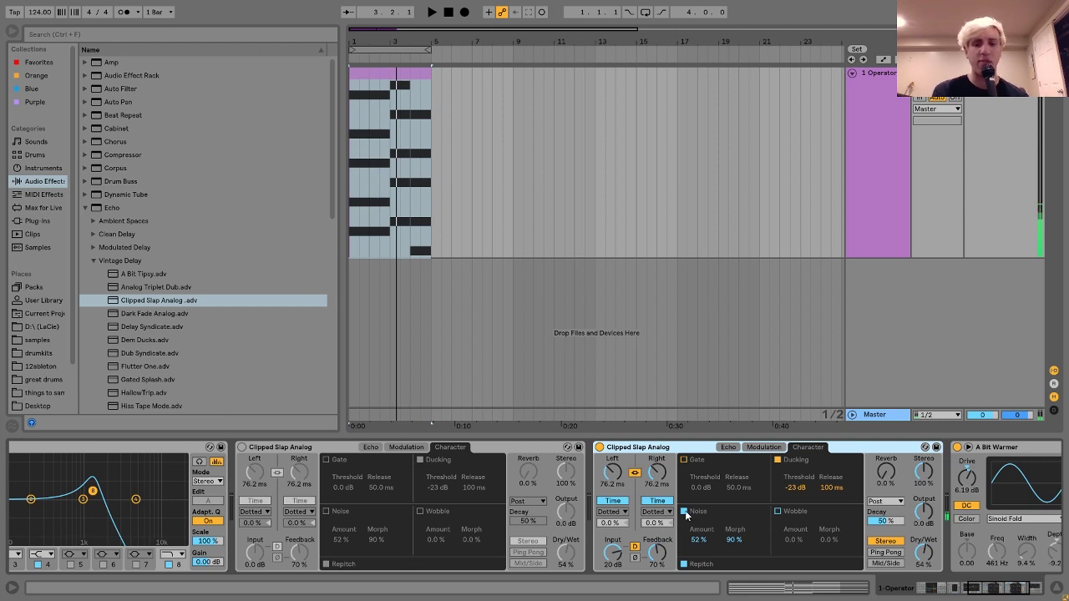
left_click_drag(695, 540, 696, 589)
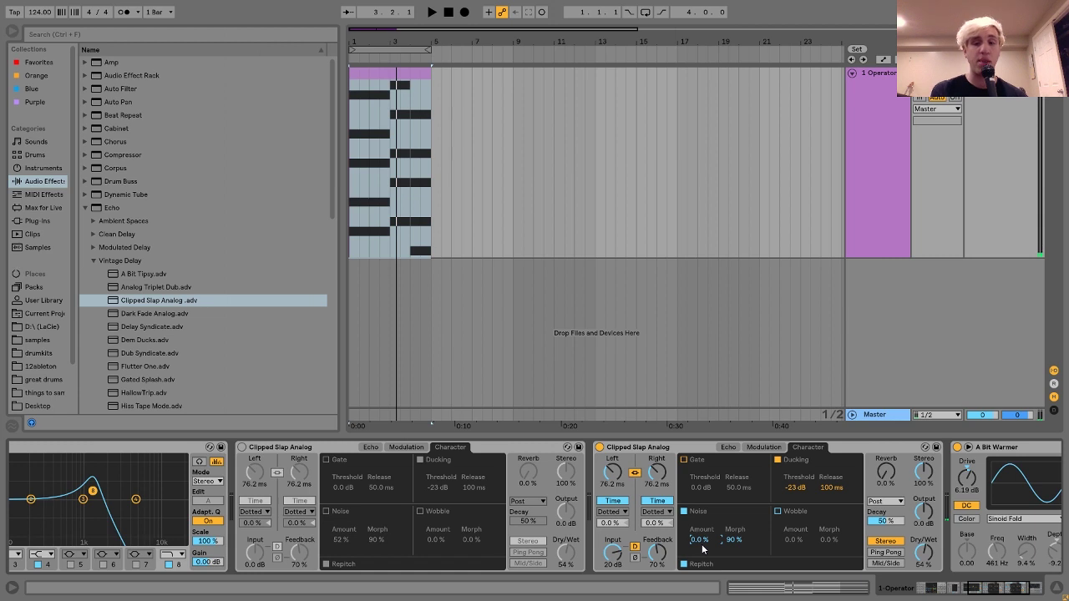
mouse_move(702, 544)
left_mouse_down()
mouse_move(701, 467)
mouse_move(698, 543)
mouse_move(698, 525)
left_mouse_up()
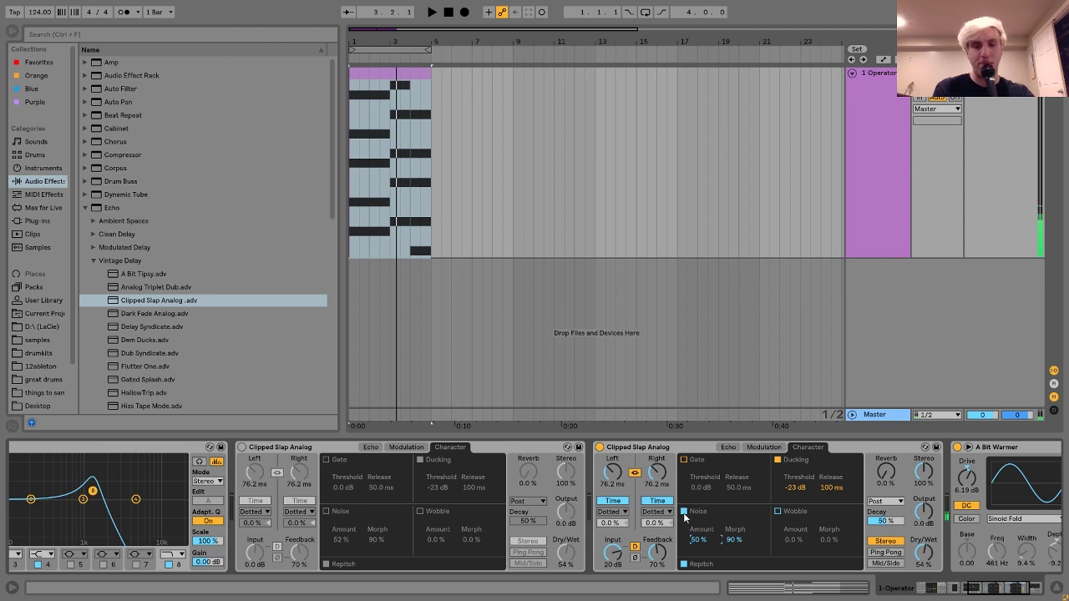
left_click(684, 512)
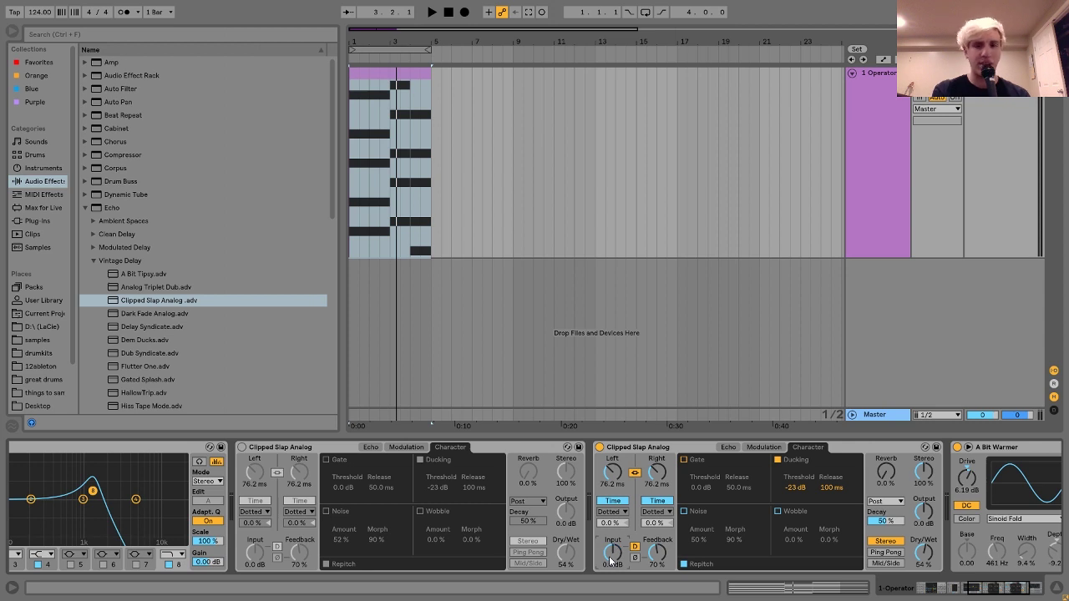
Step: Audition the changes briefly and select the bypassed first delay
key("space")
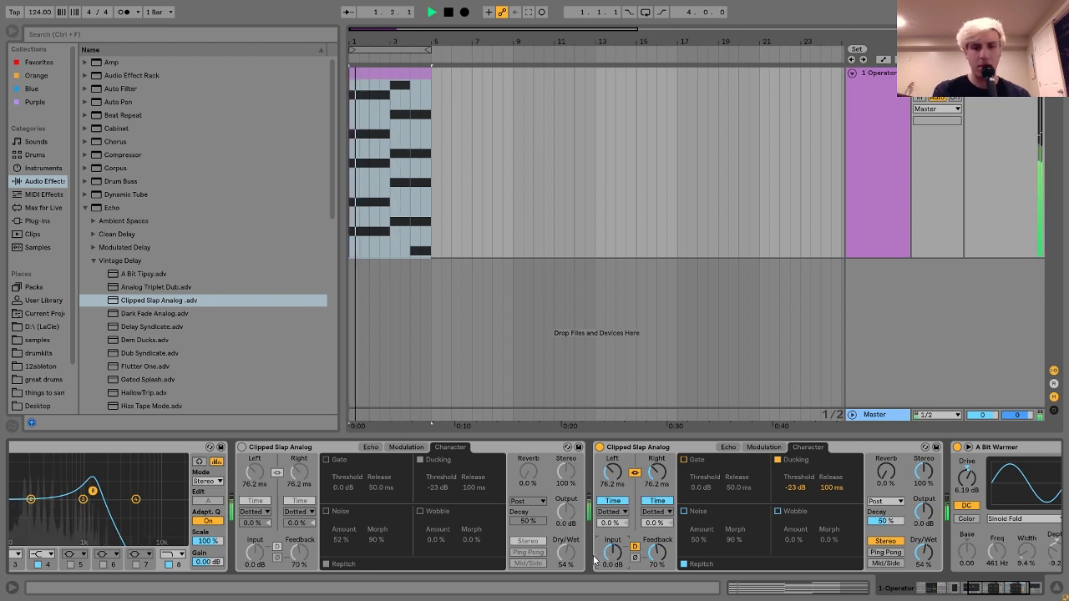
key("space")
scroll(683, 451, "right", 3)
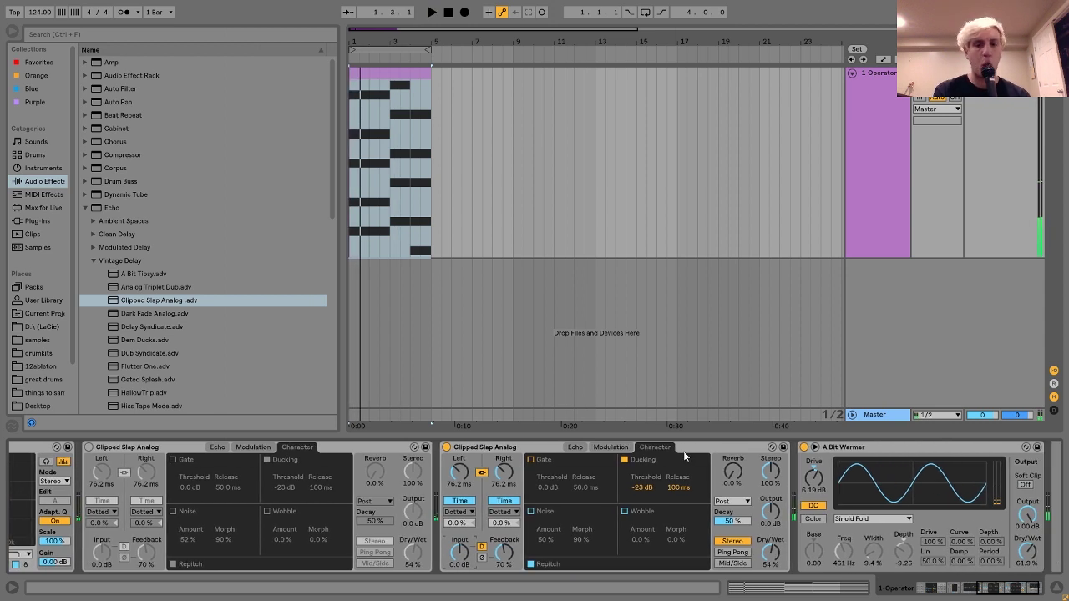
scroll(578, 462, "right", 2)
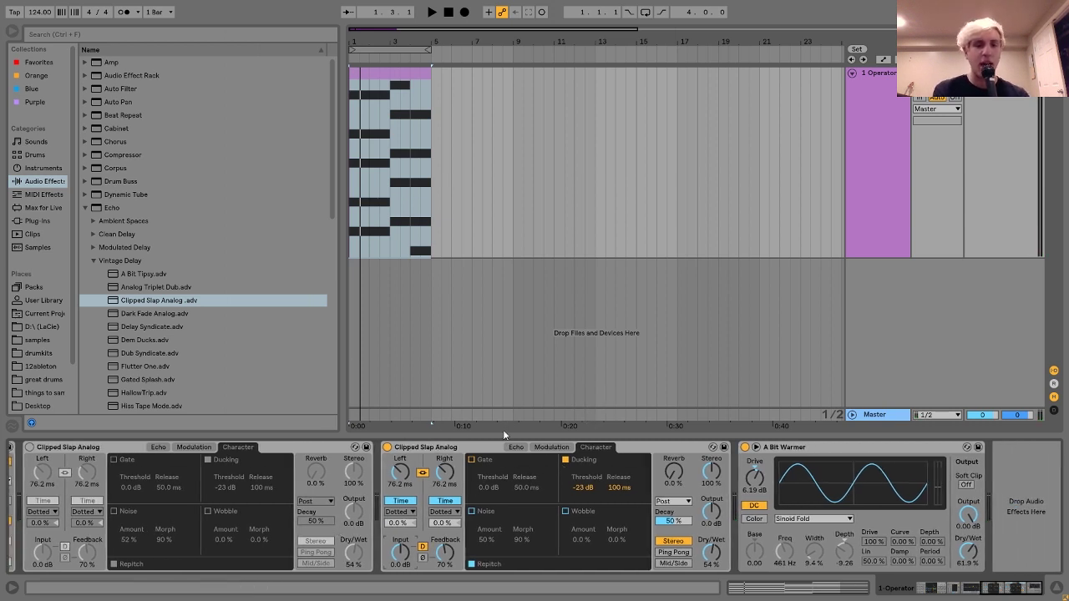
left_click(315, 450)
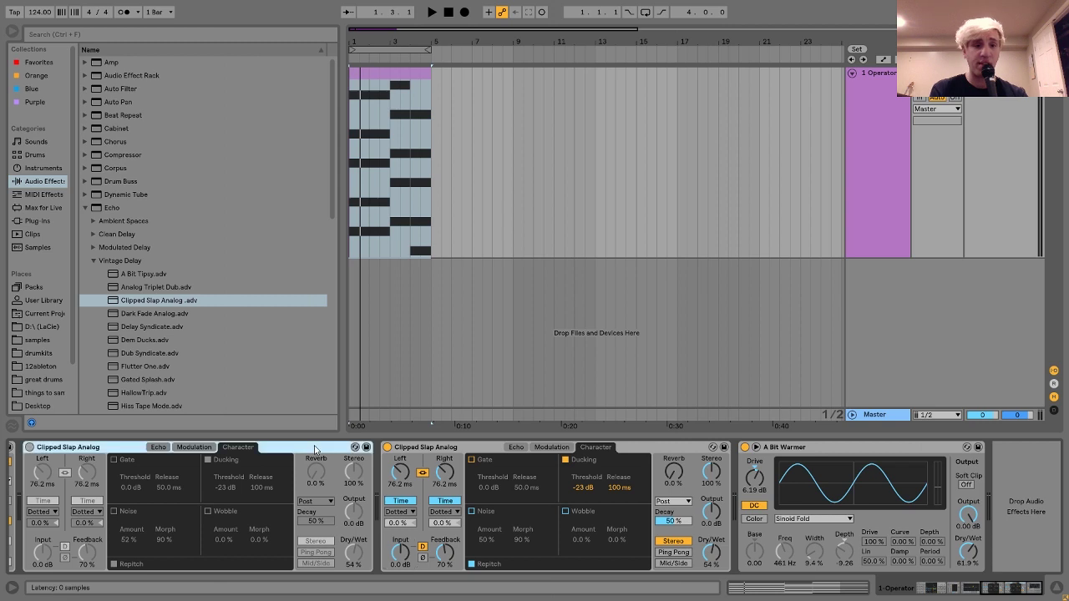
Step: Delete the bypassed delay and select the A Bit Warmer preset in the Saturator folder
key("Delete")
scroll(57, 502, "left", 4)
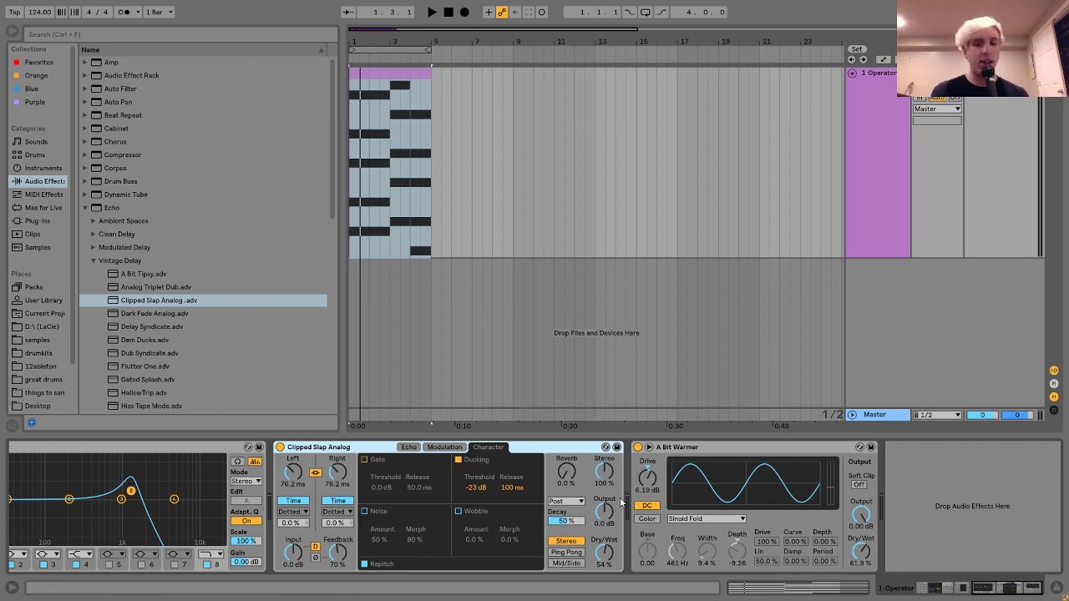
left_click(687, 447)
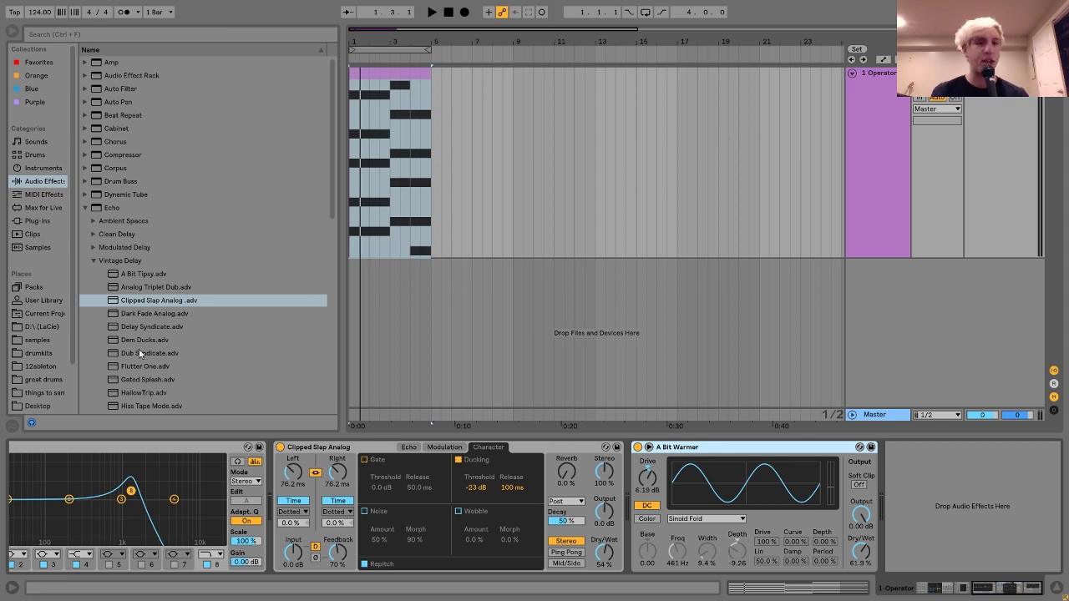
left_click(83, 208)
scroll(80, 208, "down", 6)
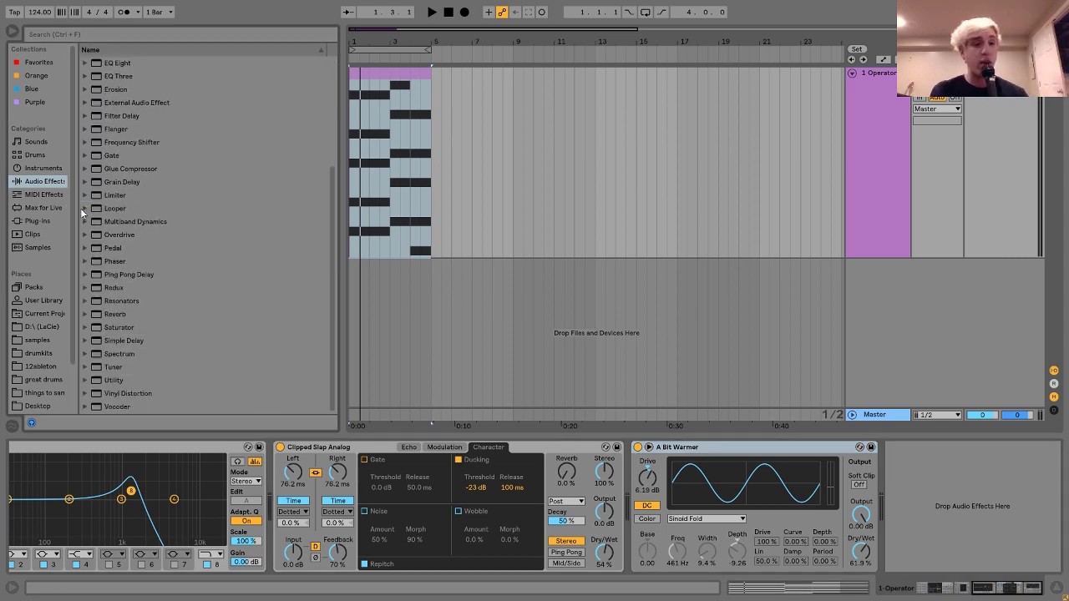
left_click(85, 327)
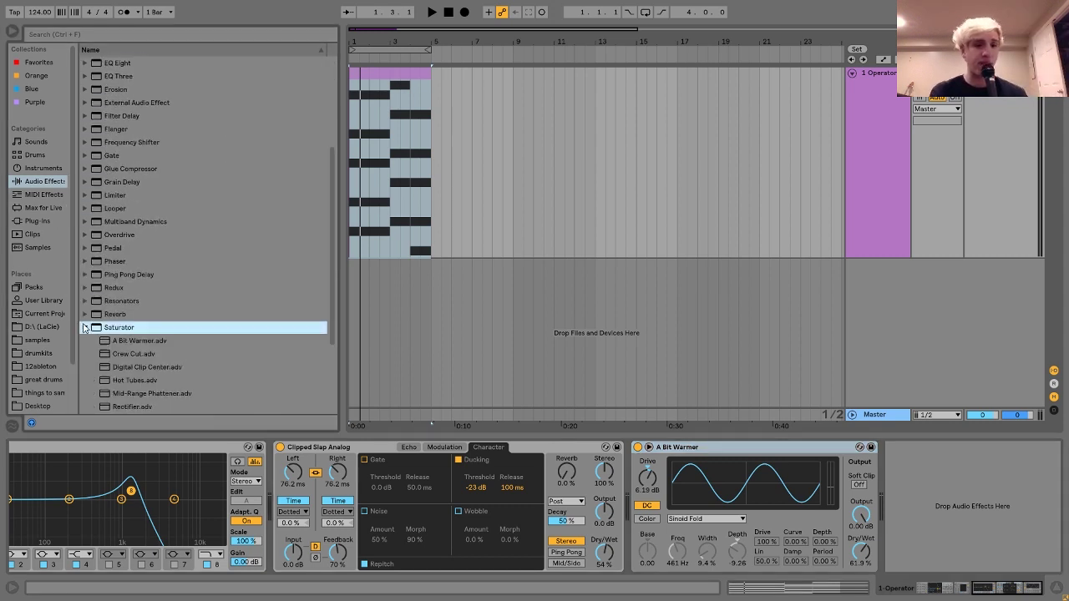
left_click(124, 340)
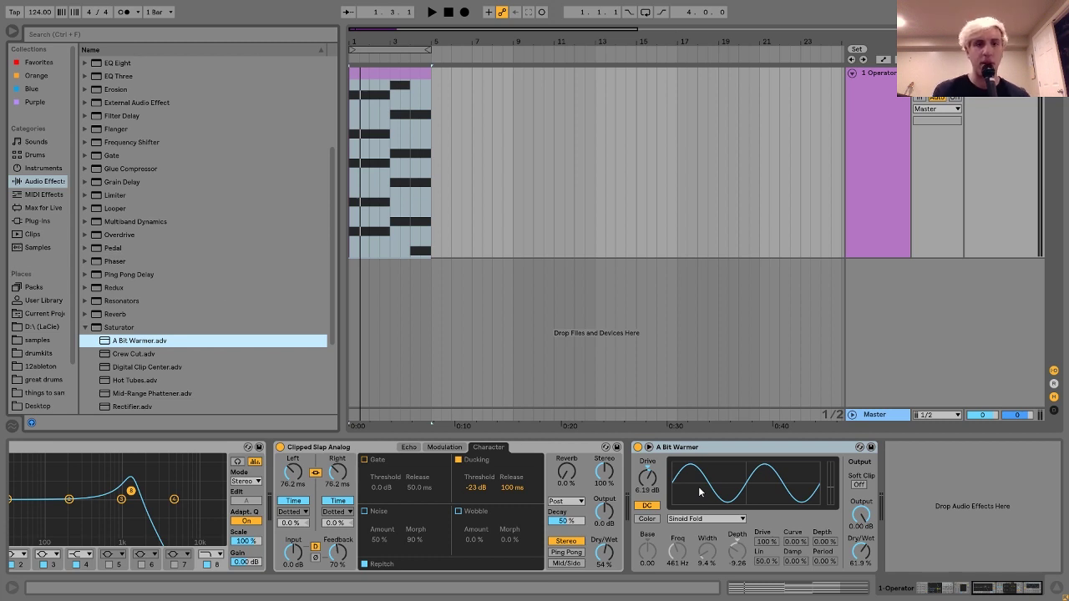
Step: Play the chords, toggling A Bit Warmer off and on to compare the saturation
key("space")
left_click(637, 447)
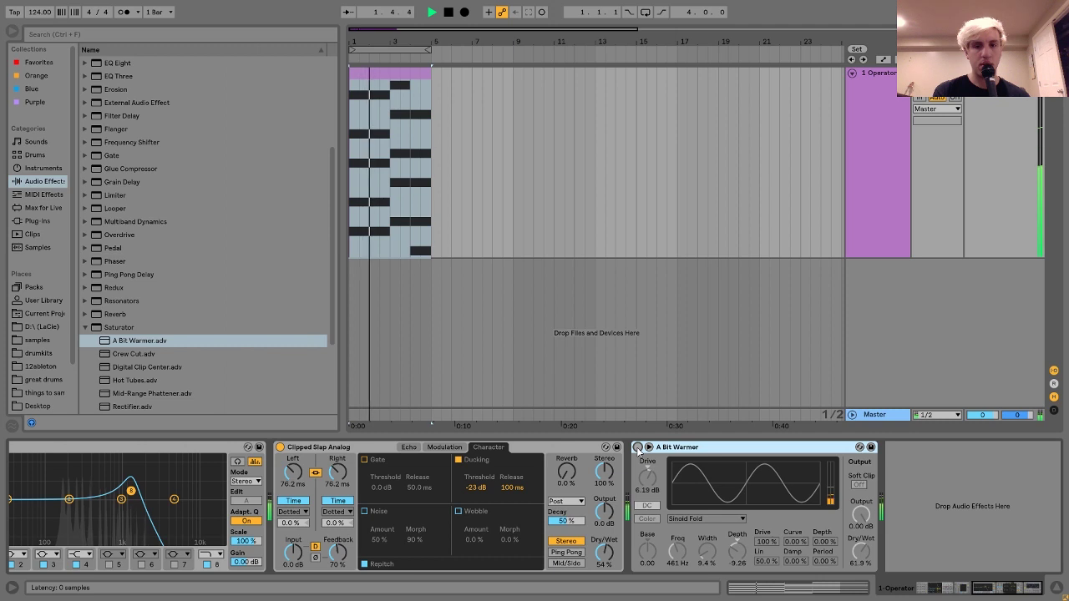
left_click(637, 447)
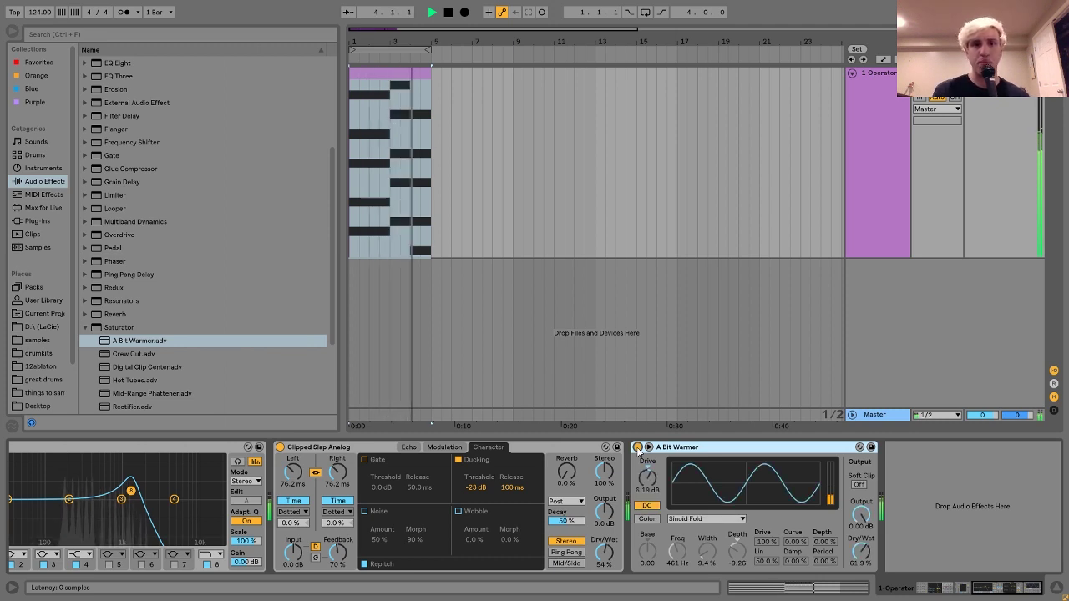
key("space")
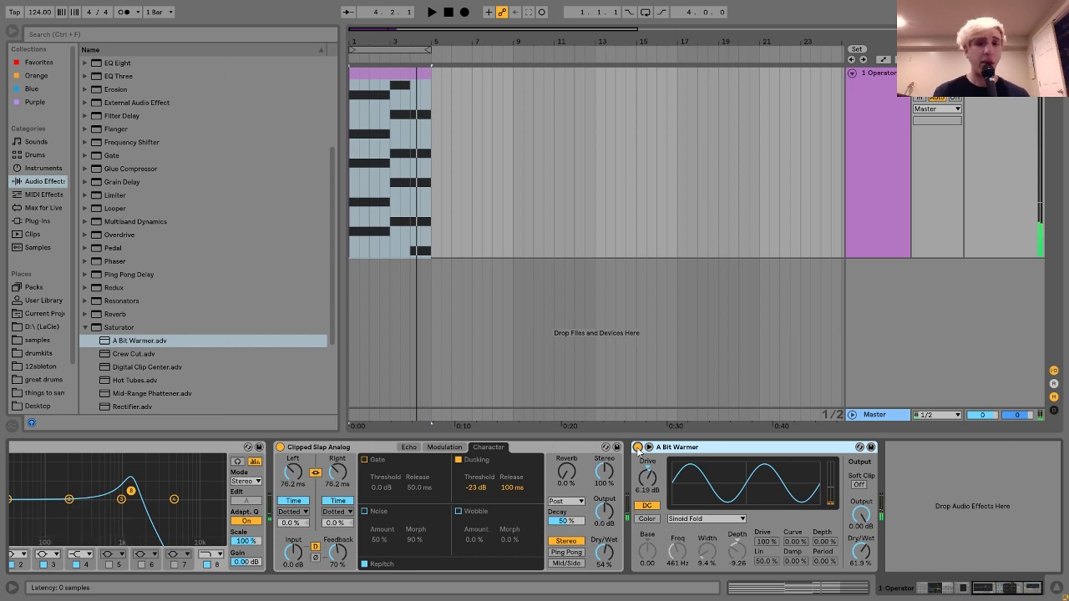
double_click(369, 75)
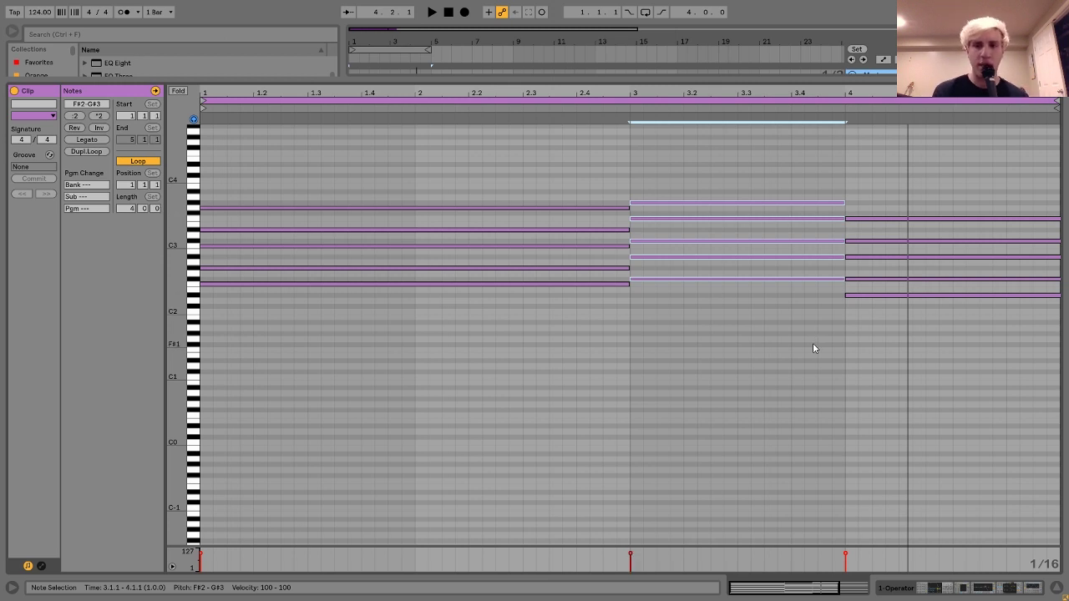
left_click(963, 588)
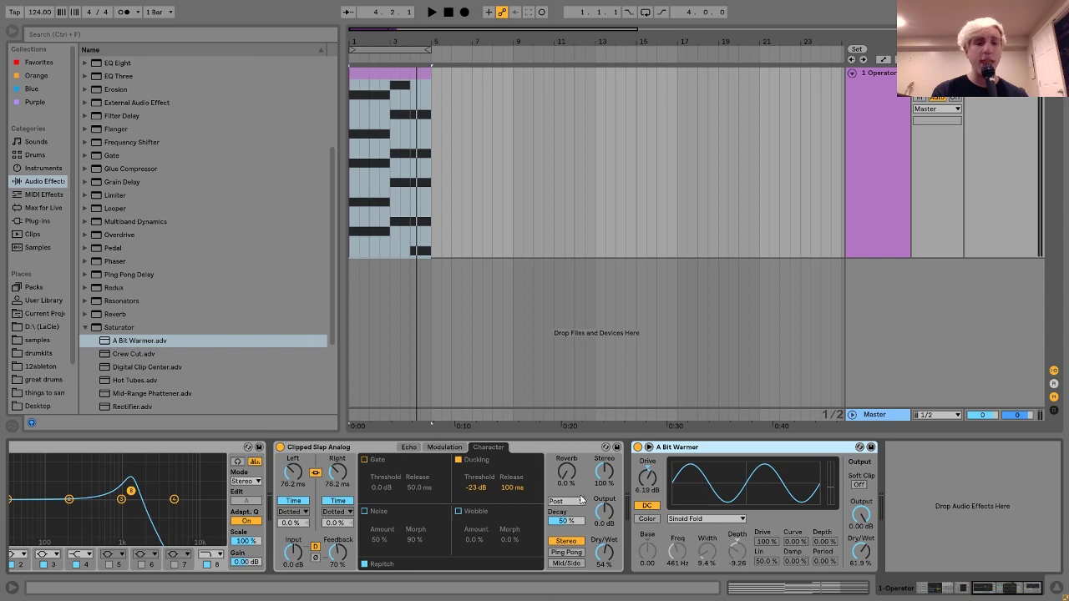
scroll(580, 499, "left", 10)
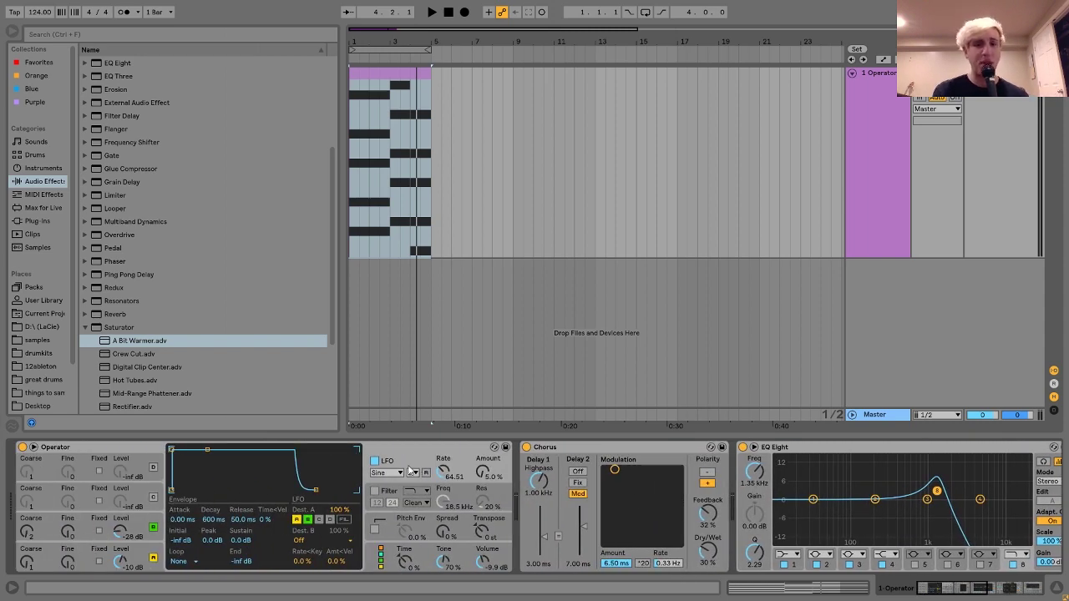
scroll(587, 491, "right", 8)
scroll(590, 496, "right", 8)
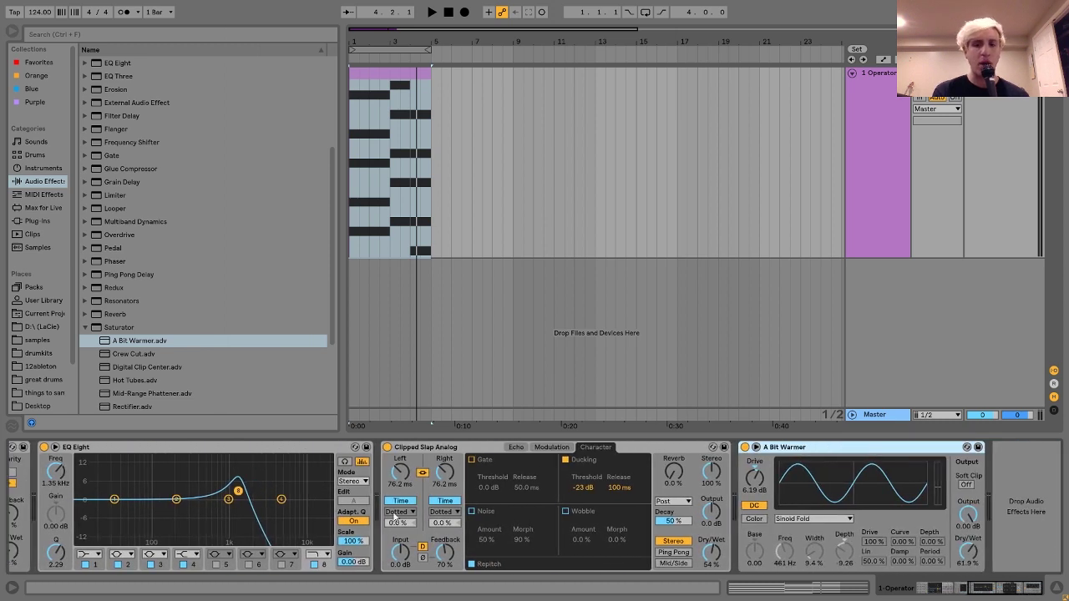